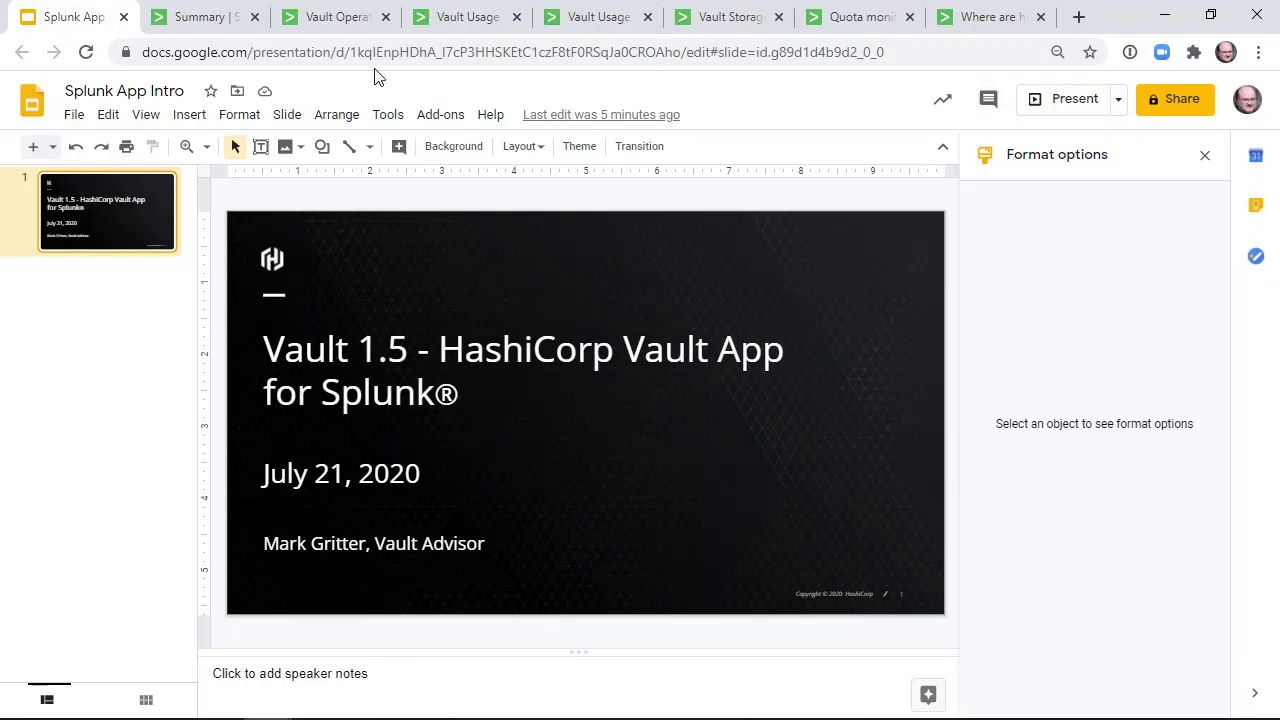
- Switch from the Google Slides intro deck to the Splunk Vault Summary dashboard tab
{"action": "left_click", "coordinate": [190, 16]}
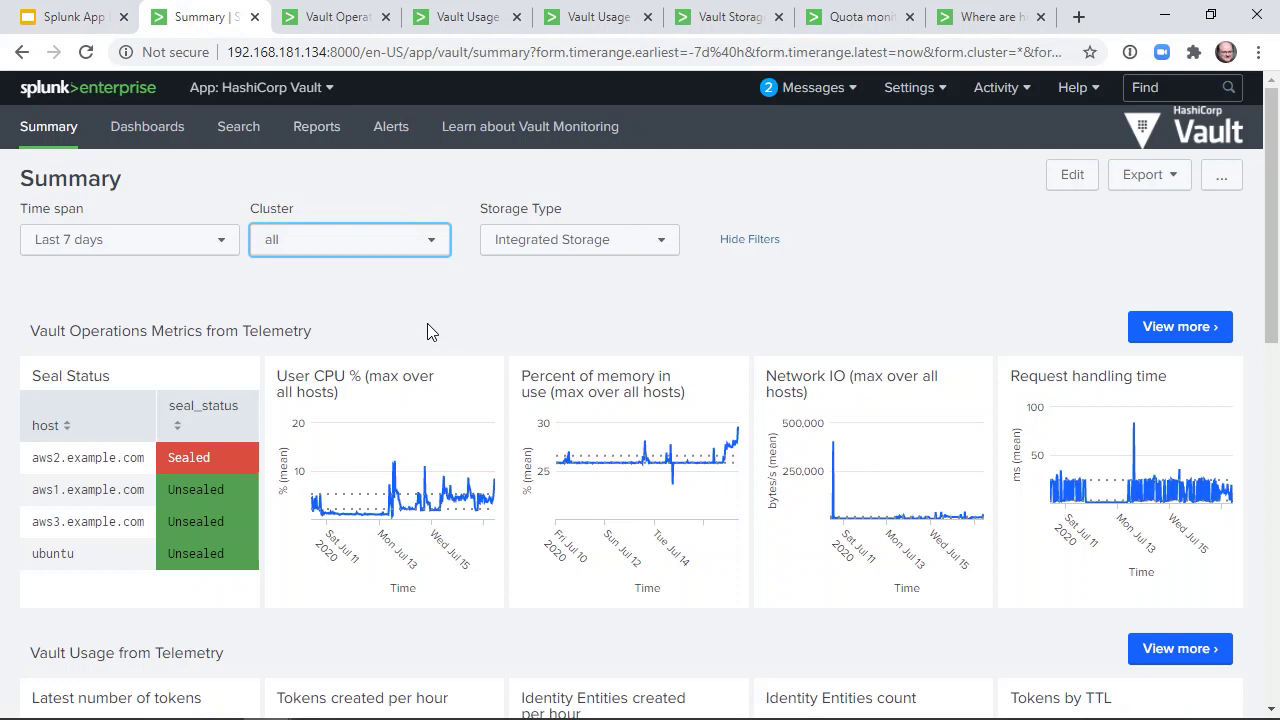
{"action": "left_click", "coordinate": [401, 252]}
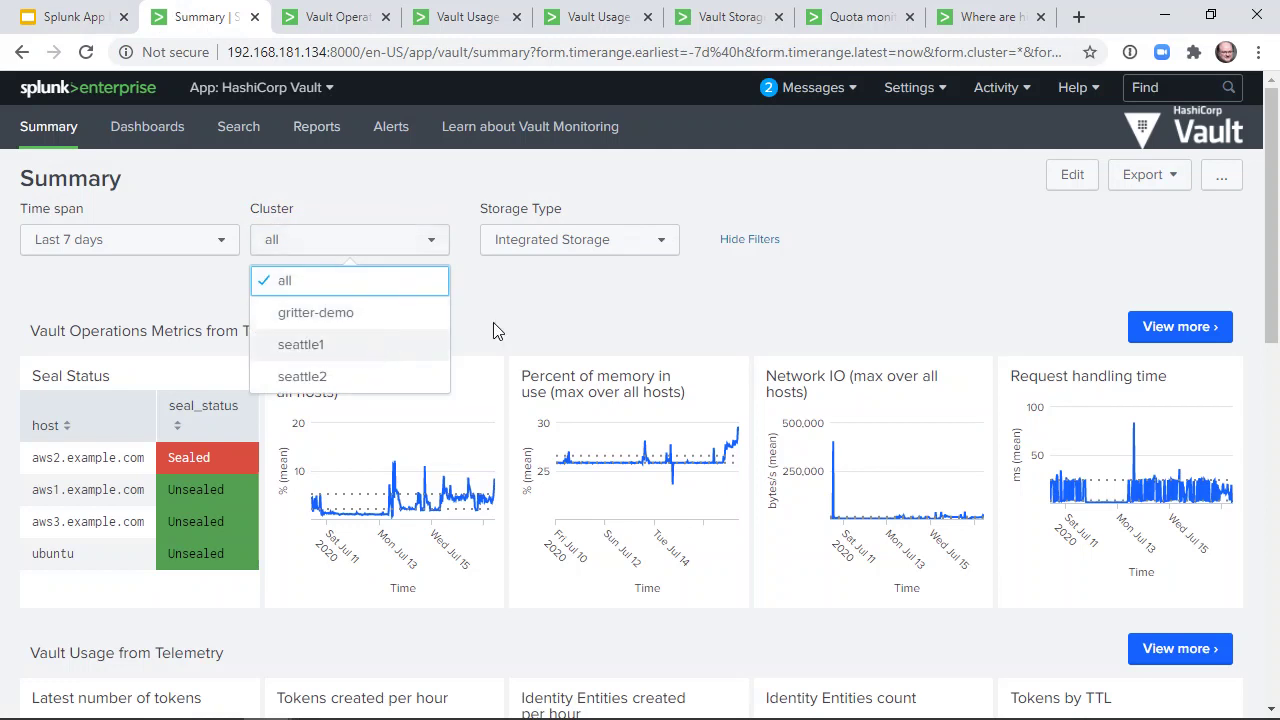
{"action": "left_click", "coordinate": [530, 300]}
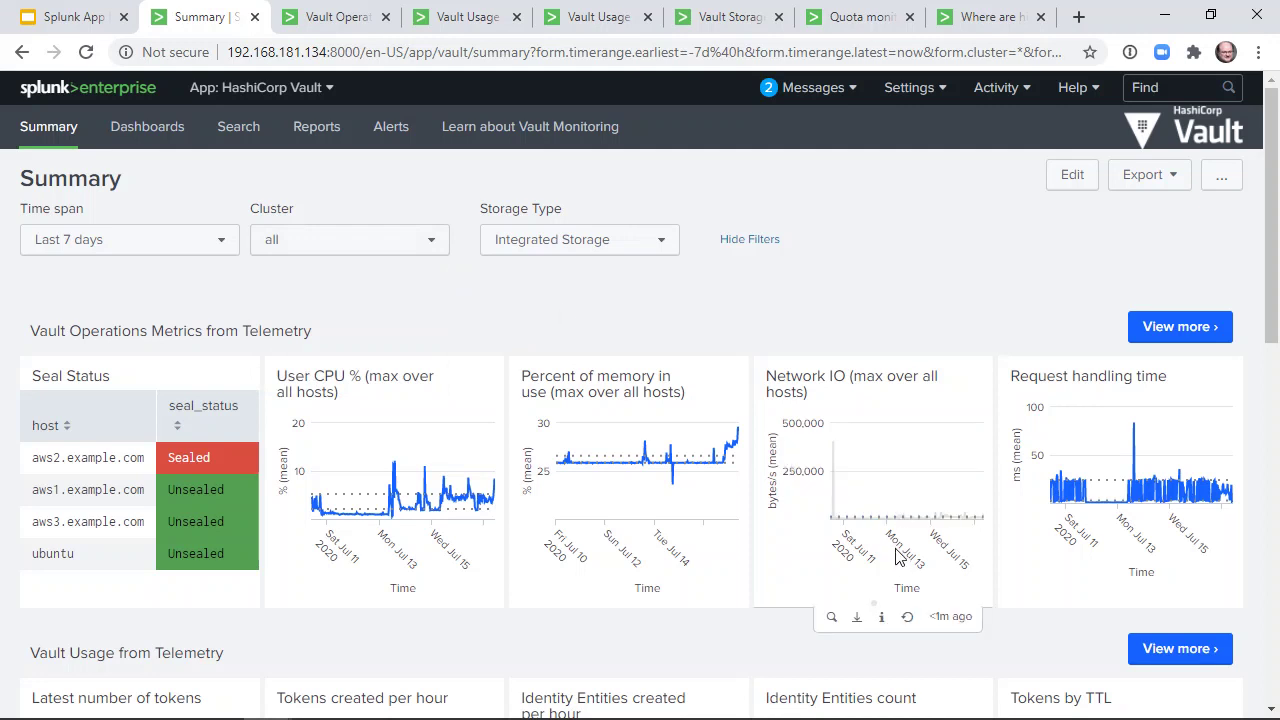
{"action": "mouse_move", "coordinate": [1137, 503]}
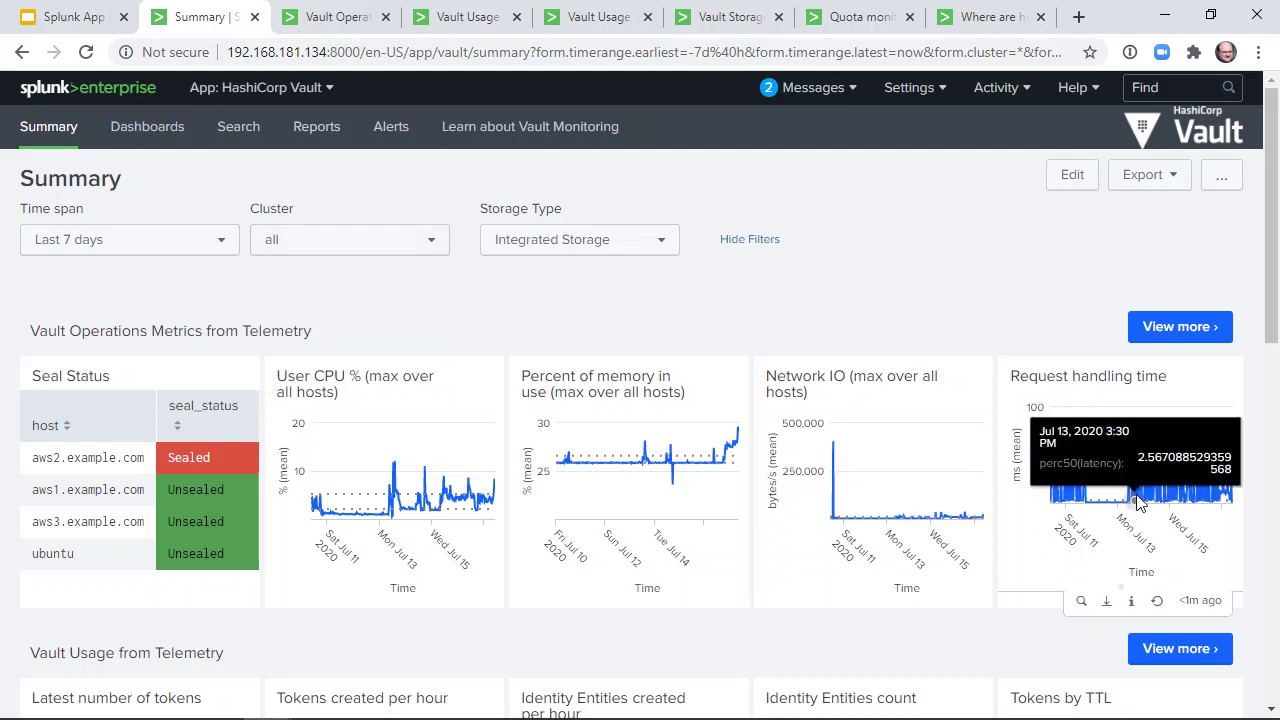
{"action": "scroll", "coordinate": [1137, 503], "scroll_direction": "down", "scroll_amount": 4}
{"action": "mouse_move", "coordinate": [397, 403]}
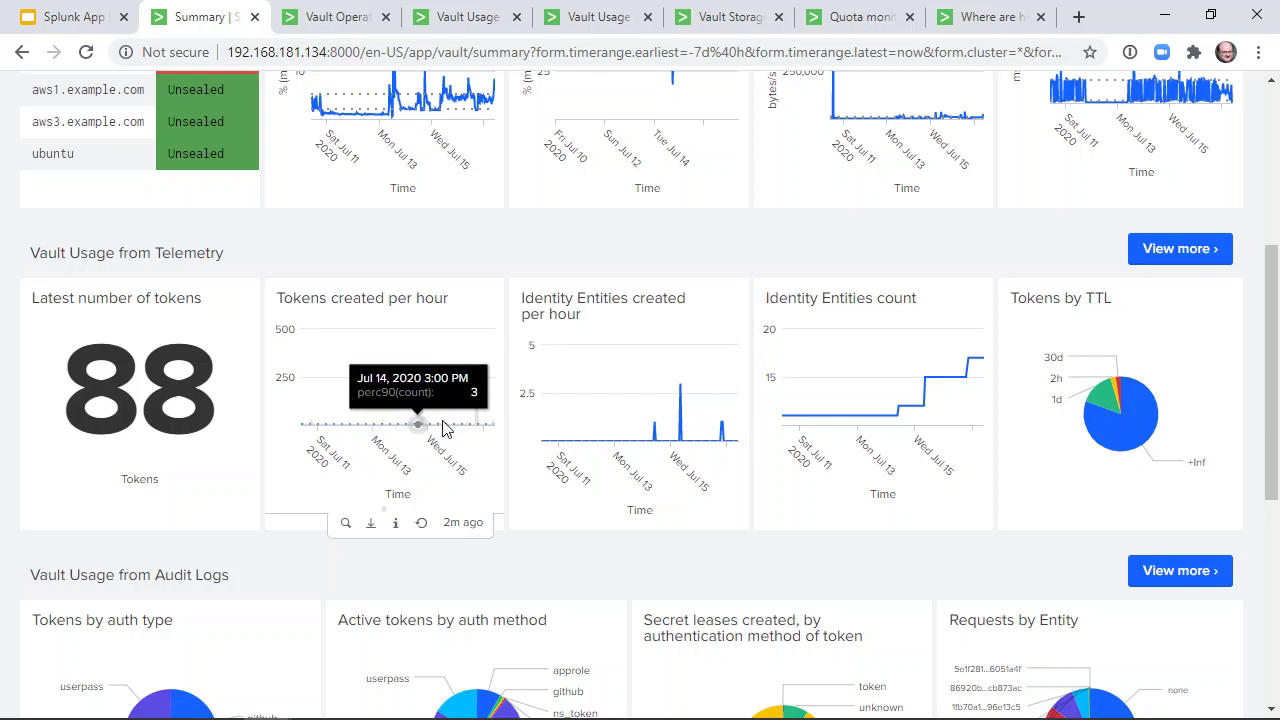
{"action": "mouse_move", "coordinate": [477, 430]}
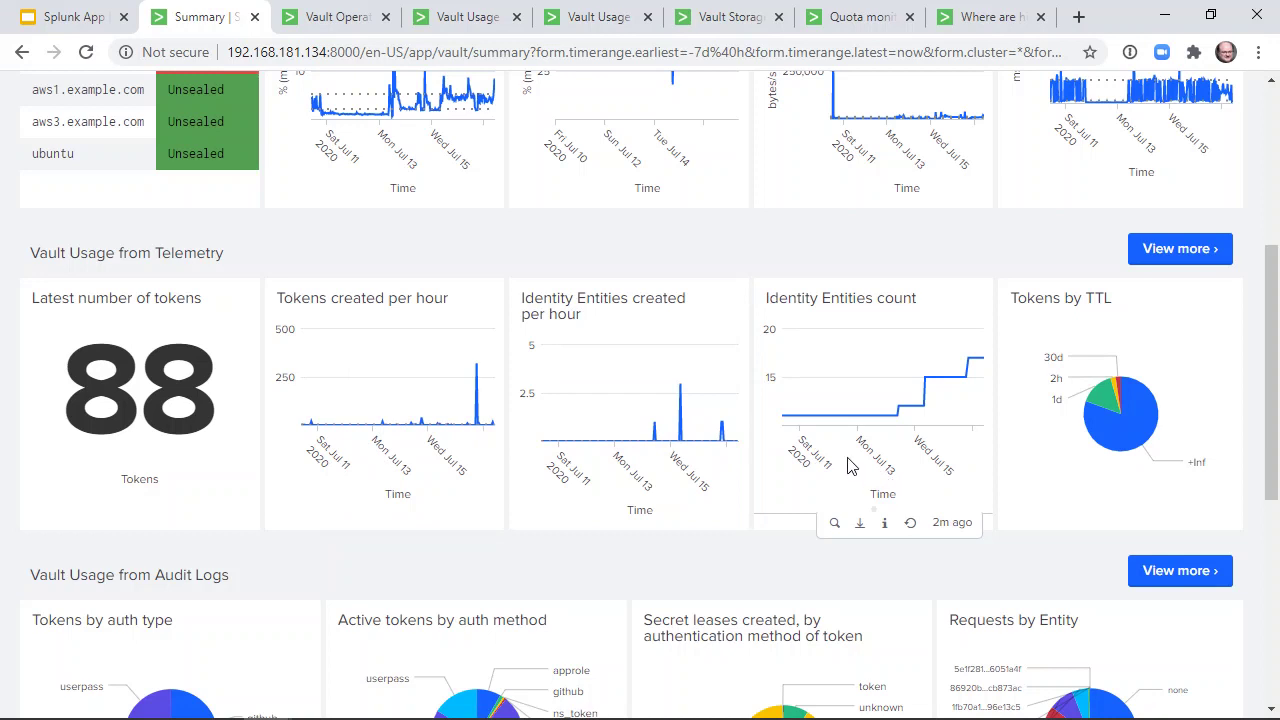
{"action": "scroll", "coordinate": [853, 466], "scroll_direction": "down", "scroll_amount": 2}
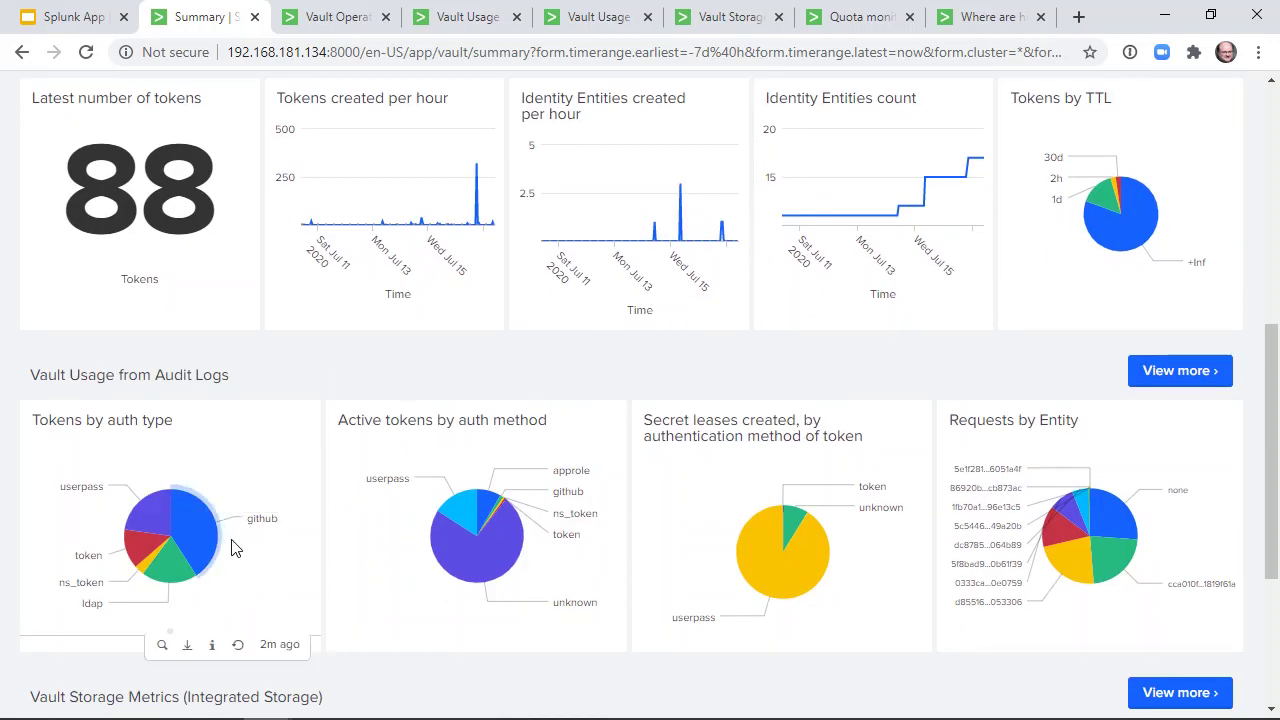
{"action": "mouse_move", "coordinate": [470, 545]}
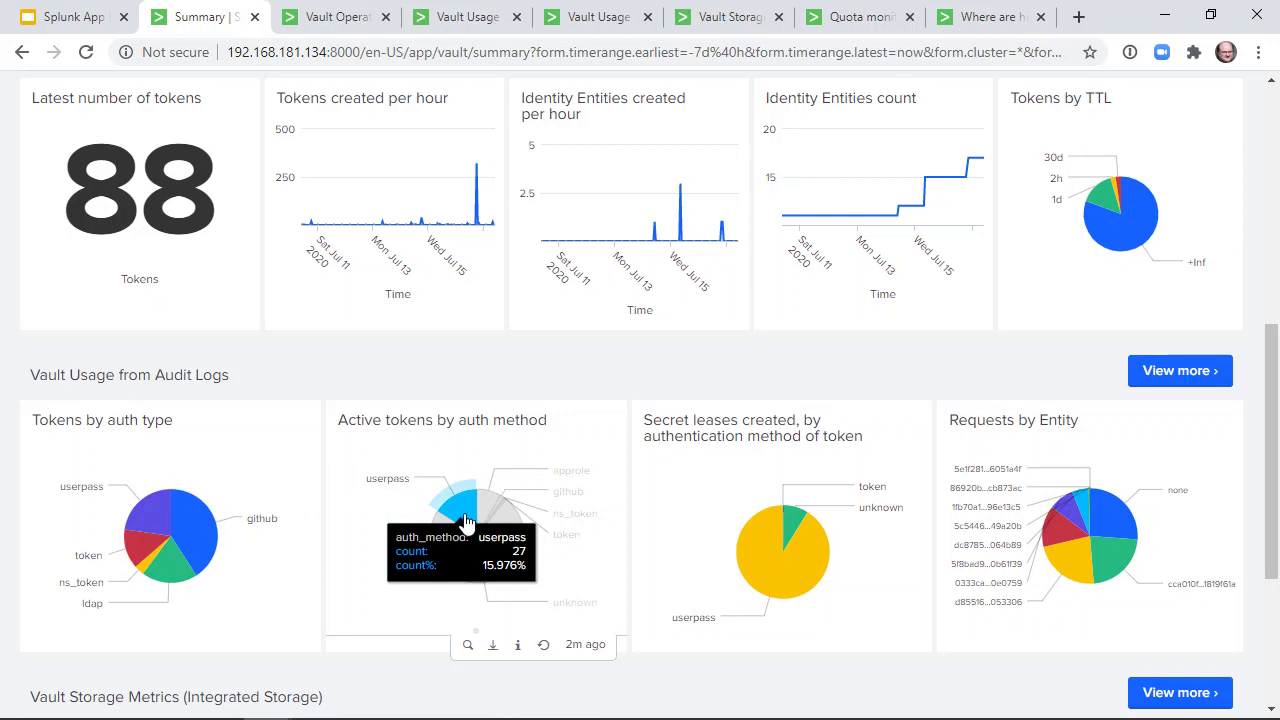
{"action": "mouse_move", "coordinate": [420, 513]}
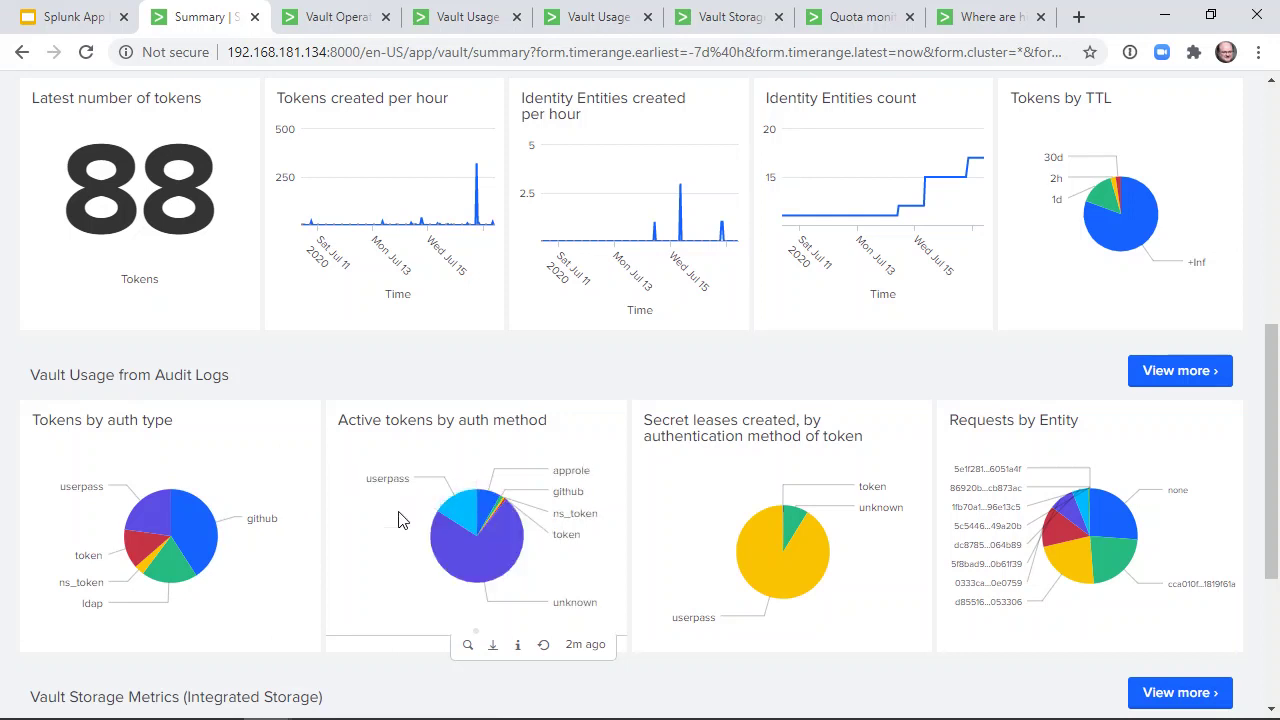
{"action": "scroll", "coordinate": [408, 517], "scroll_direction": "down", "scroll_amount": 3}
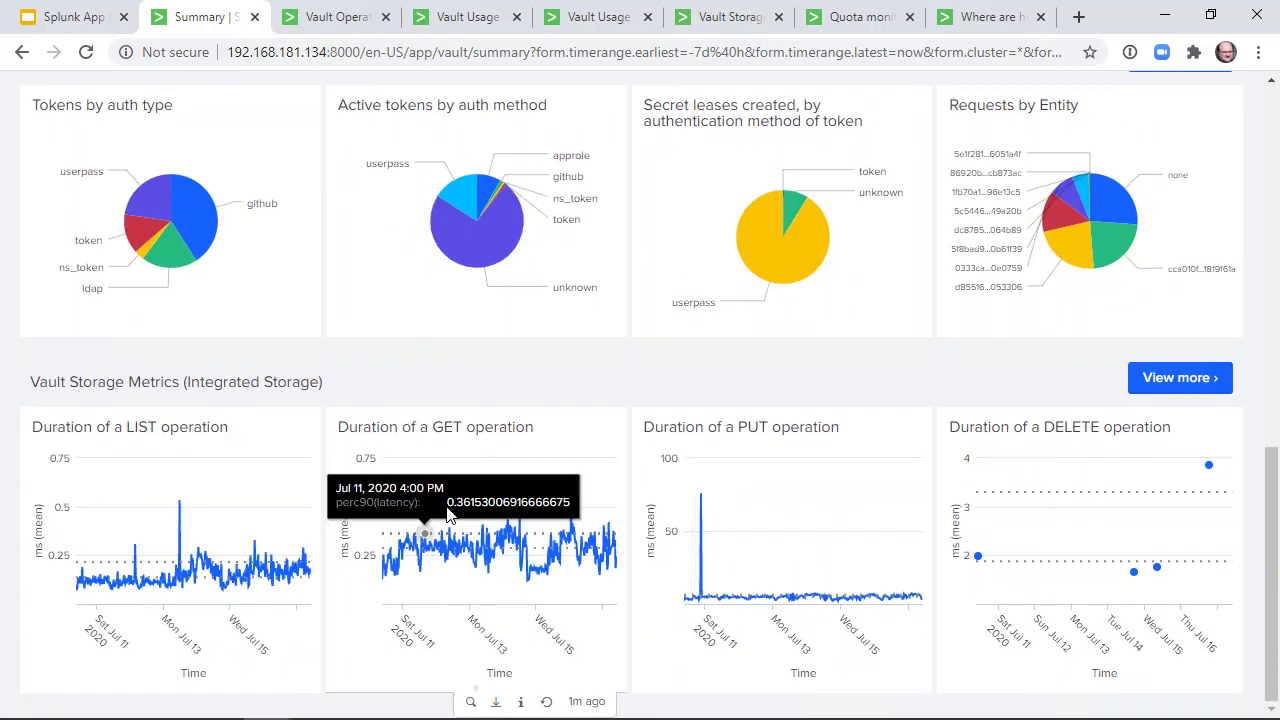
{"action": "mouse_move", "coordinate": [785, 541]}
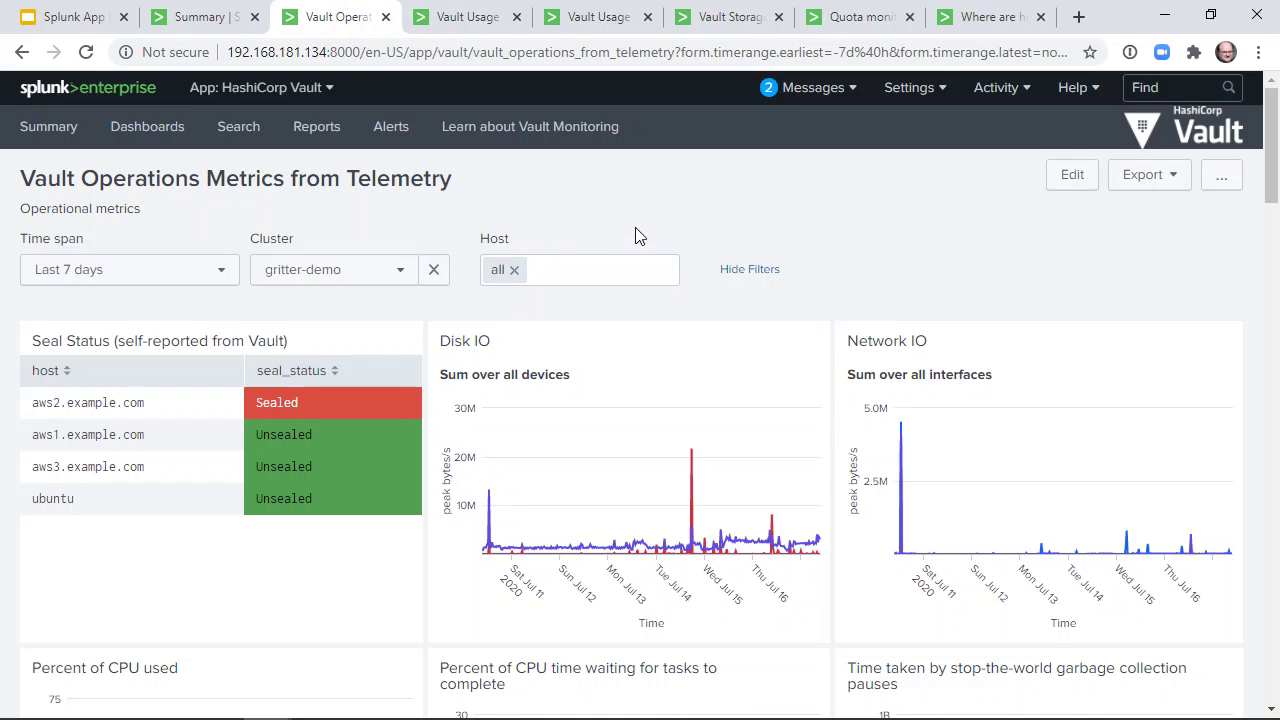
- Check the Host filter list on the Vault Operations dashboard, leaving it unchanged
{"action": "left_click", "coordinate": [600, 271]}
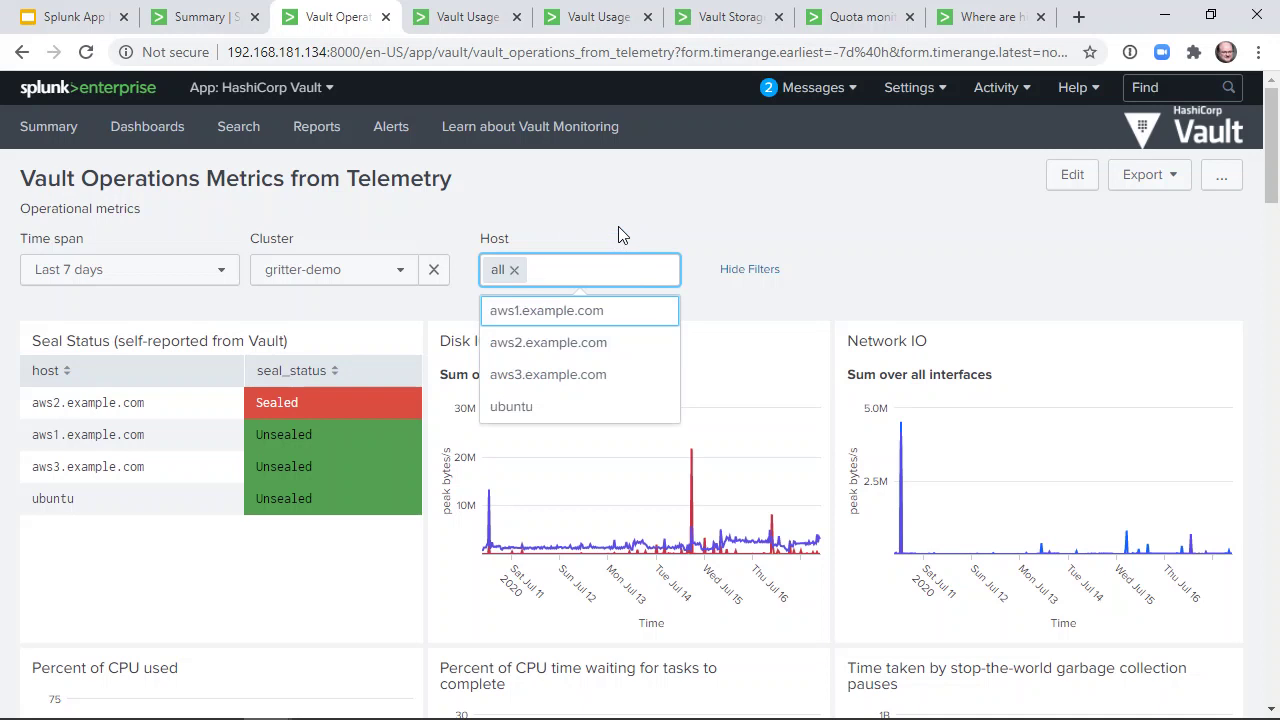
{"action": "left_click", "coordinate": [618, 234]}
{"action": "scroll", "coordinate": [720, 244], "scroll_direction": "down", "scroll_amount": 1}
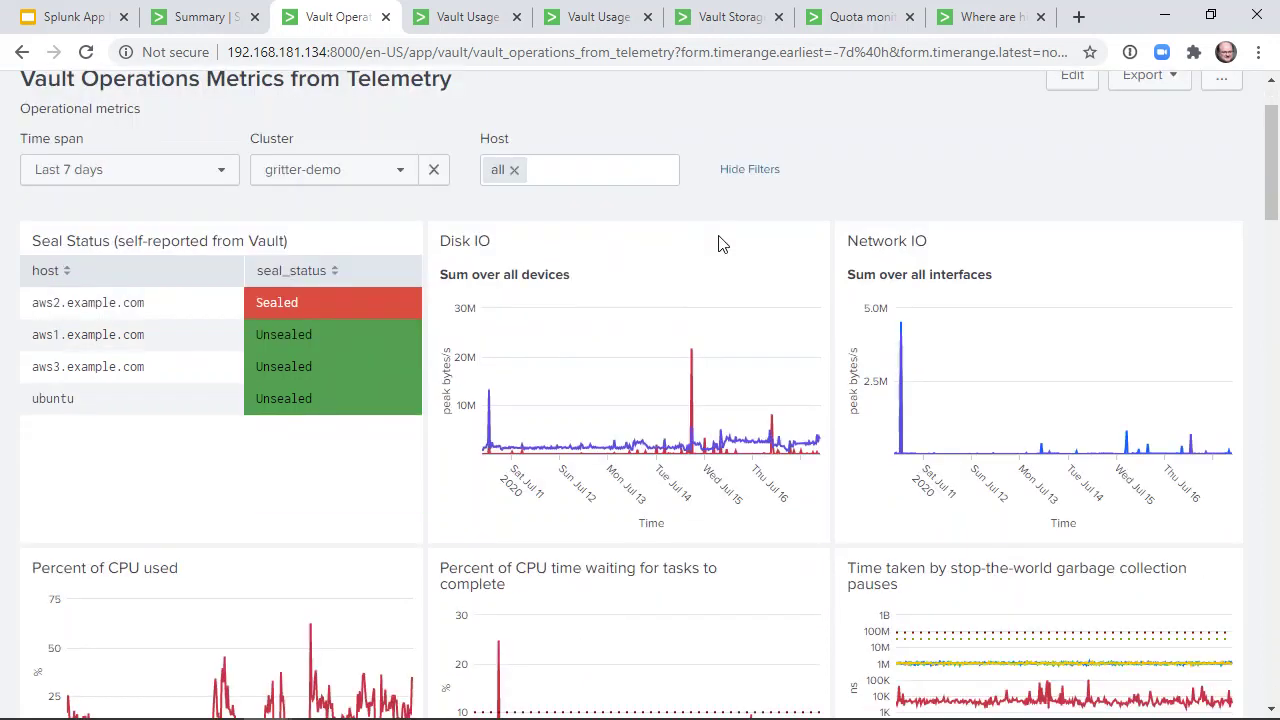
{"action": "scroll", "coordinate": [720, 244], "scroll_direction": "down", "scroll_amount": 6}
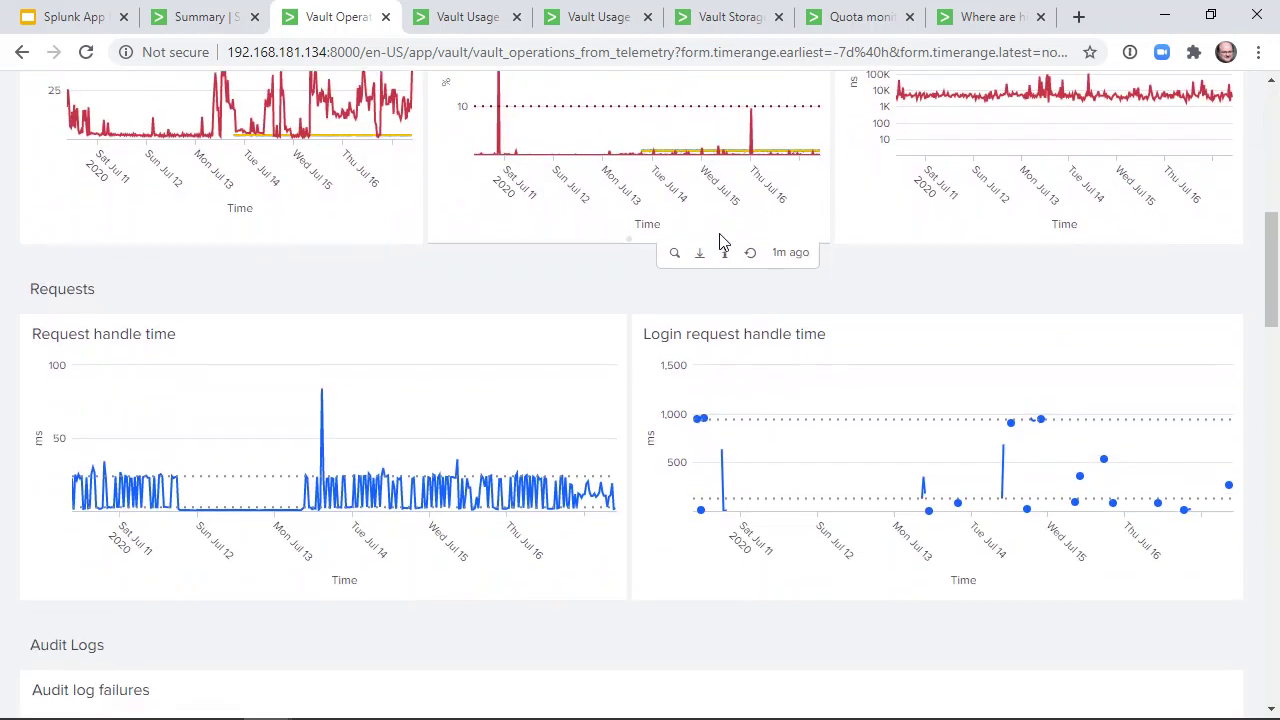
- Scroll through the operations charts down to Encryption Metrics, then move to Vault Usage Metrics
{"action": "scroll", "coordinate": [724, 243], "scroll_direction": "down", "scroll_amount": 2}
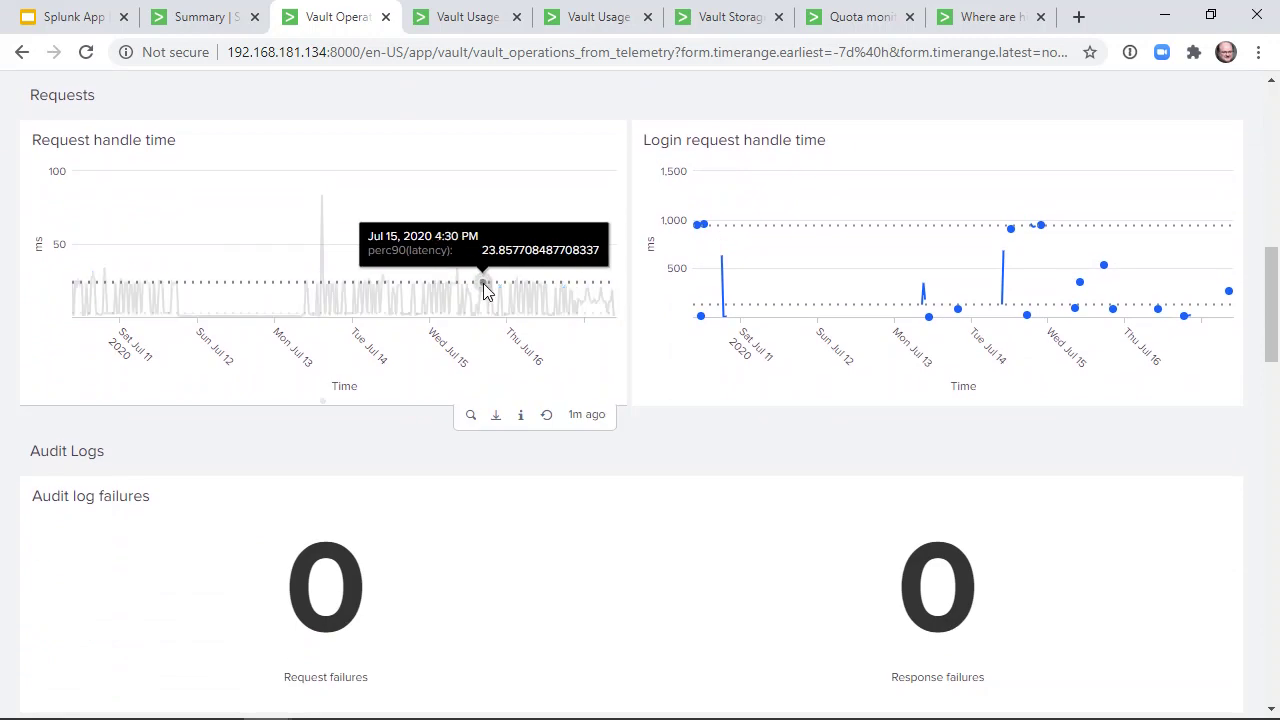
{"action": "scroll", "coordinate": [483, 283], "scroll_direction": "down", "scroll_amount": 4}
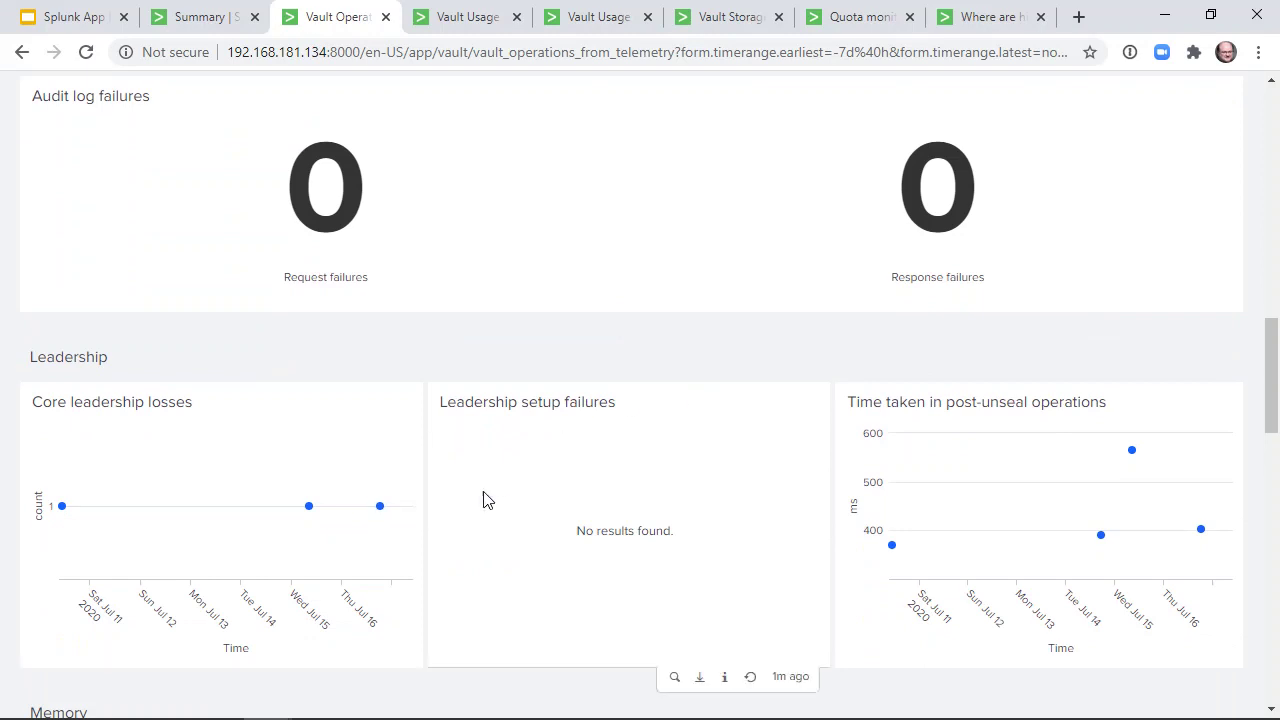
{"action": "scroll", "coordinate": [645, 472], "scroll_direction": "down", "scroll_amount": 5}
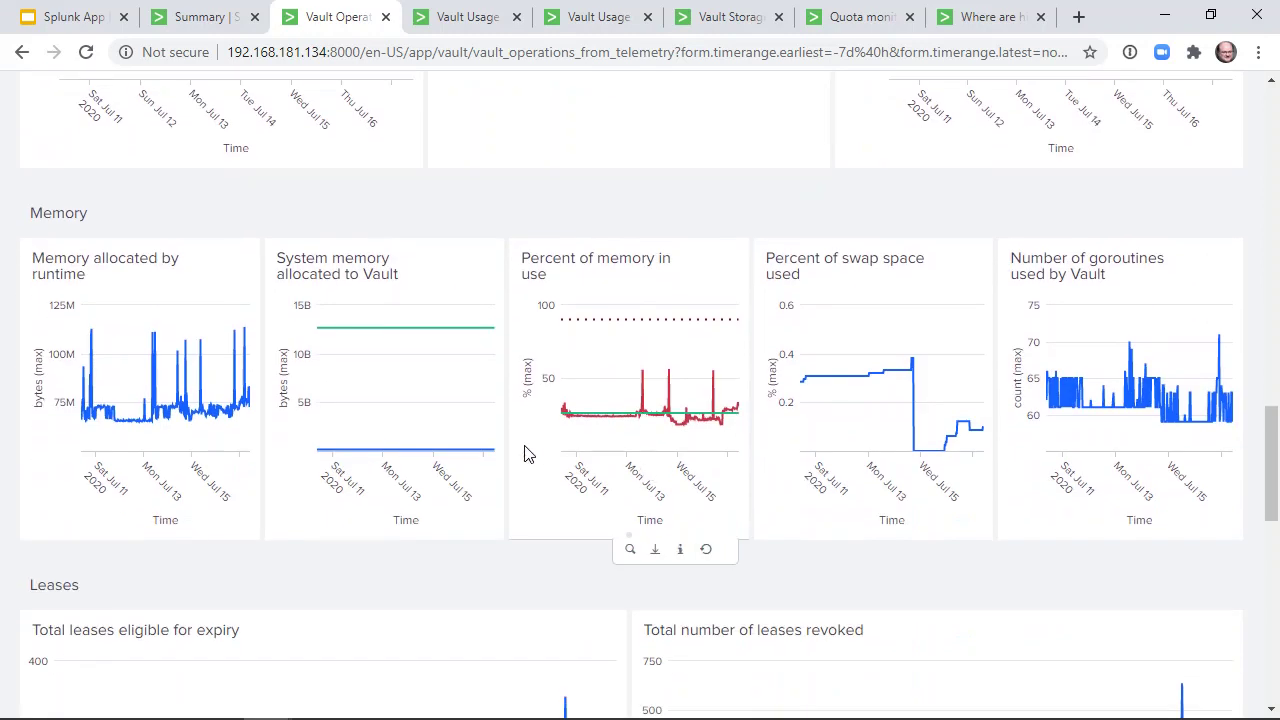
{"action": "scroll", "coordinate": [527, 453], "scroll_direction": "down", "scroll_amount": 4}
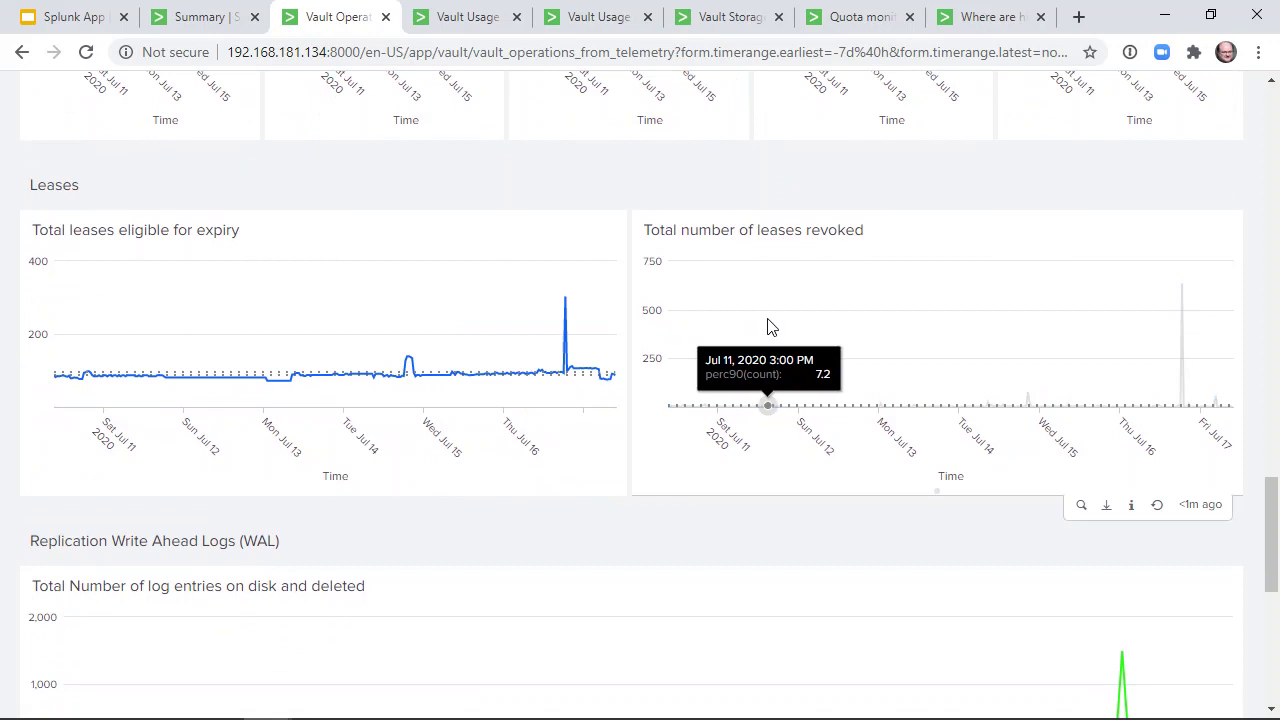
{"action": "scroll", "coordinate": [770, 327], "scroll_direction": "down", "scroll_amount": 5}
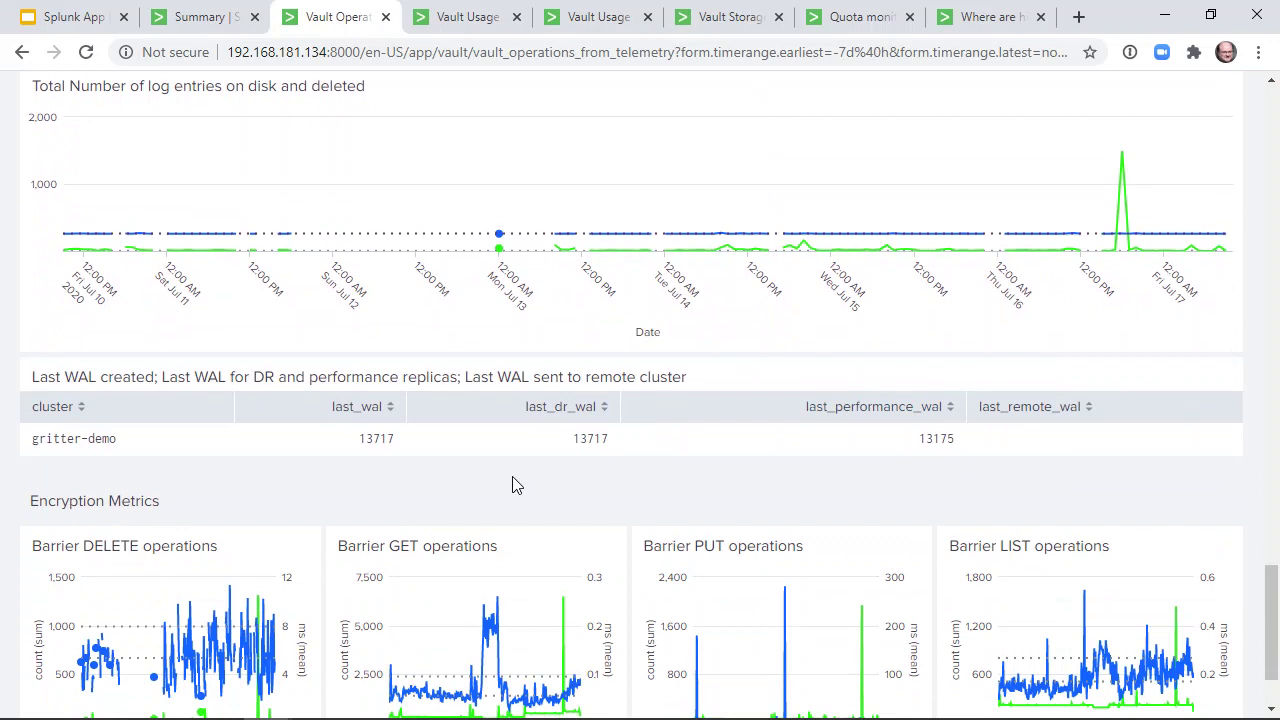
{"action": "scroll", "coordinate": [516, 485], "scroll_direction": "down", "scroll_amount": 1}
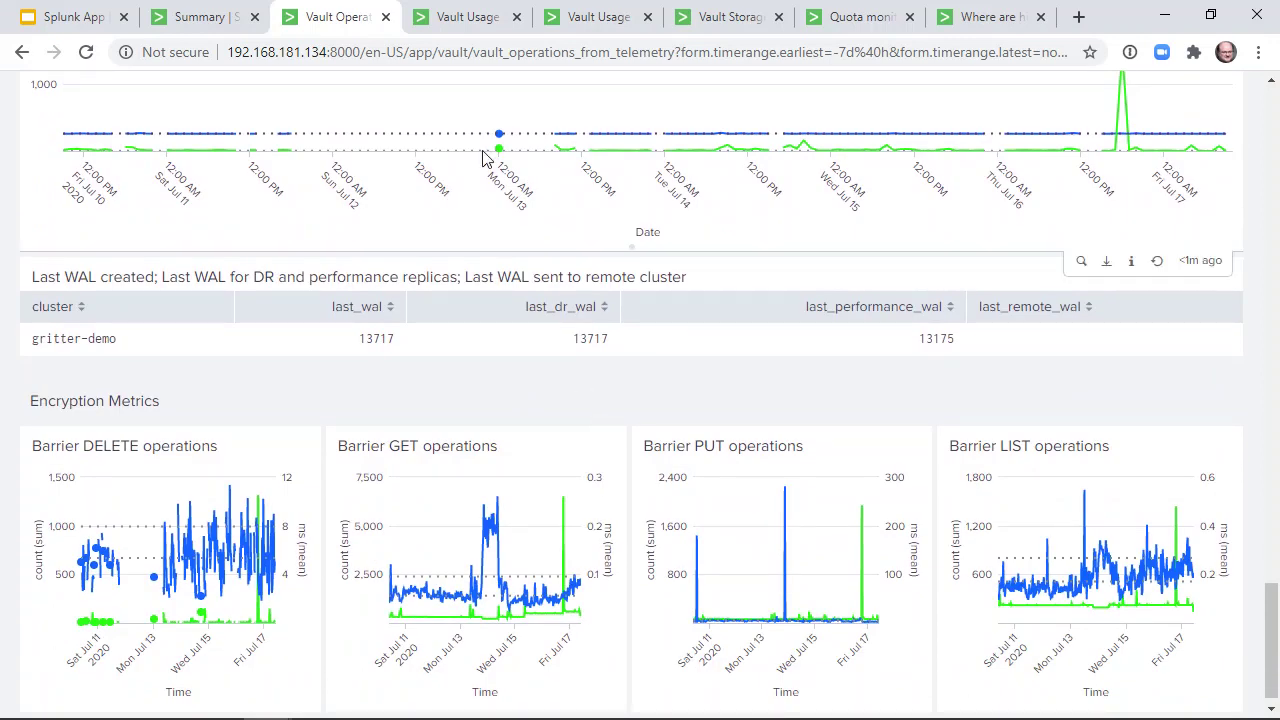
{"action": "left_click", "coordinate": [467, 16]}
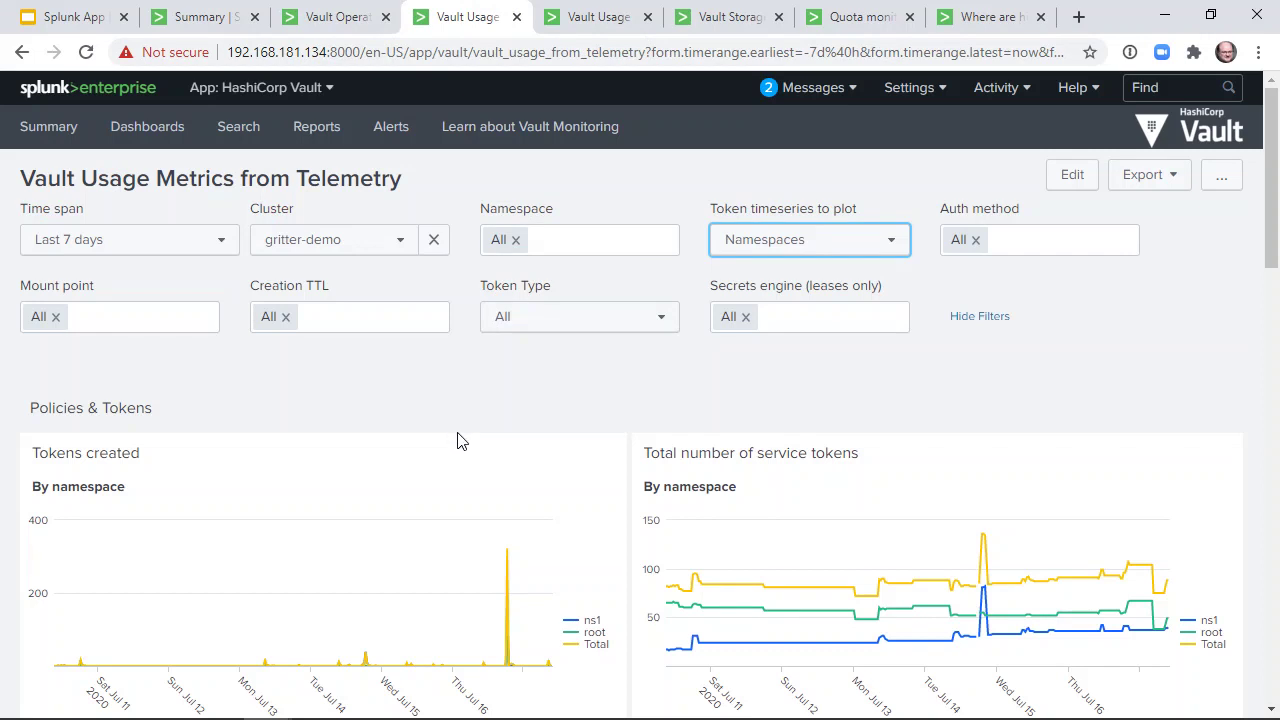
- Open the Total number of service tokens panel's query as a New Search
{"action": "scroll", "coordinate": [580, 380], "scroll_direction": "down", "scroll_amount": 2}
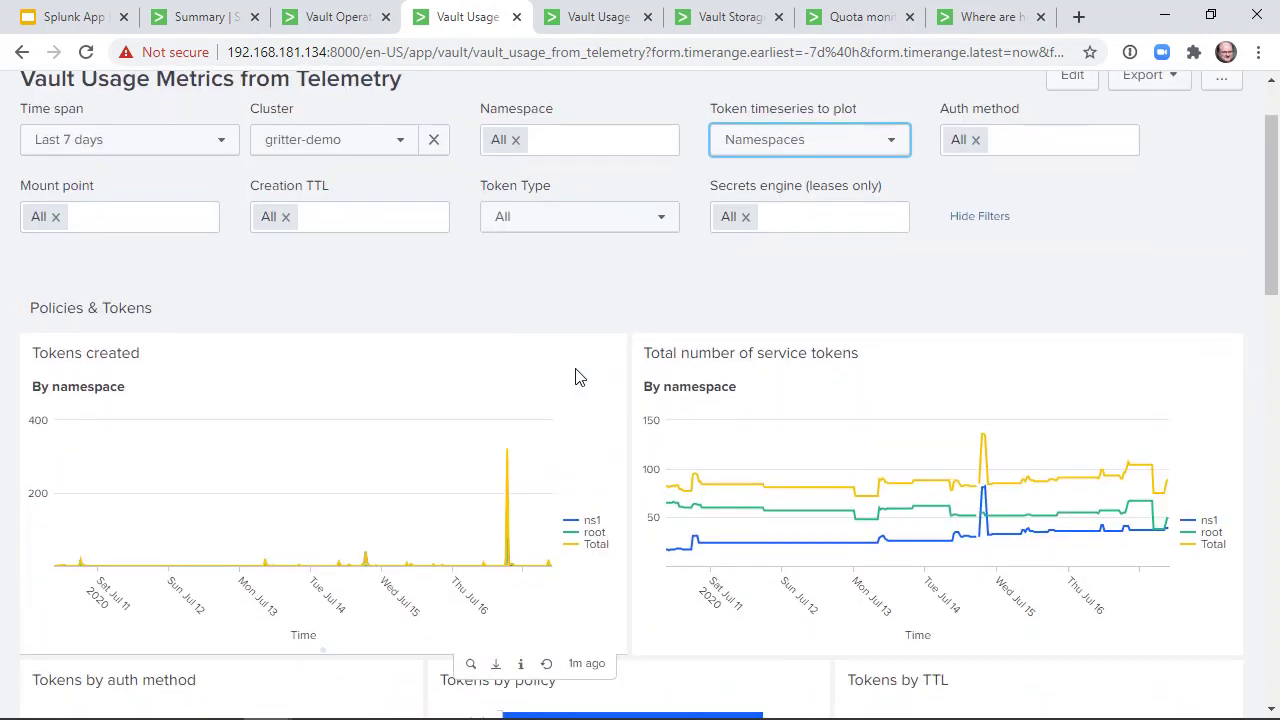
{"action": "mouse_move", "coordinate": [963, 400]}
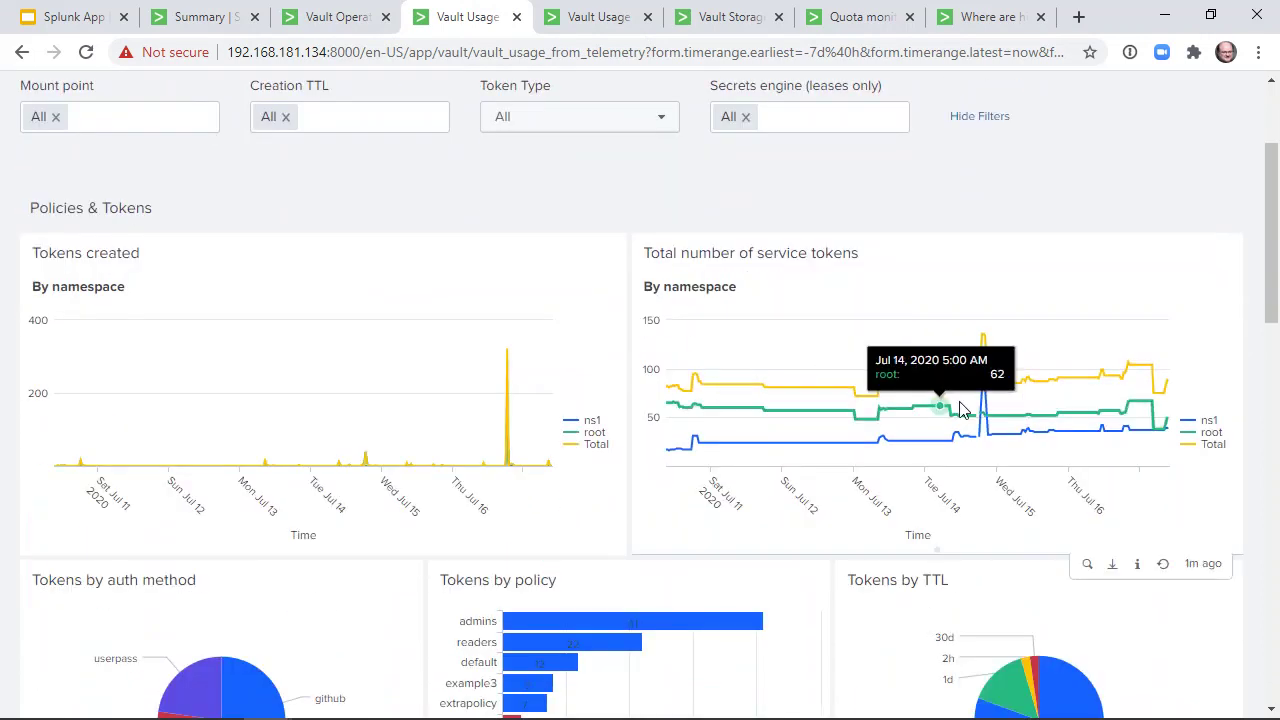
{"action": "left_click", "coordinate": [1088, 574]}
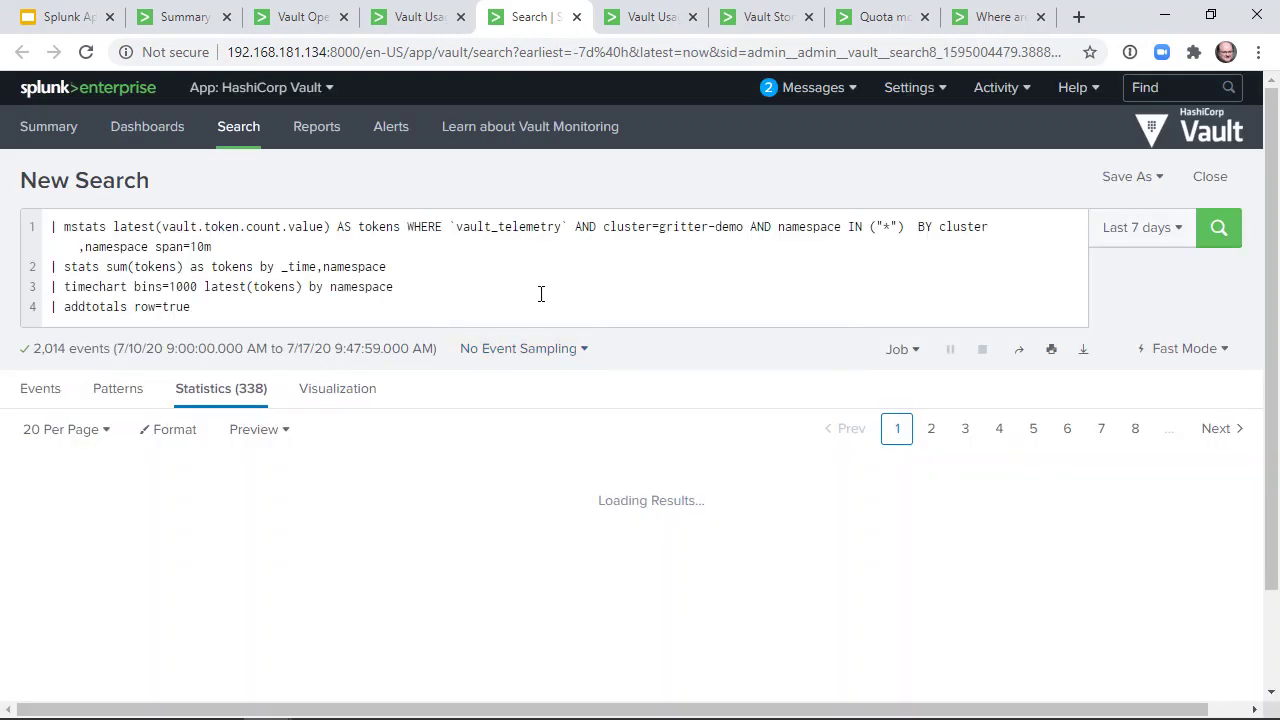
- Return to the Vault Usage Metrics dashboard, keeping the service-token search open separately
{"action": "left_click", "coordinate": [408, 21]}
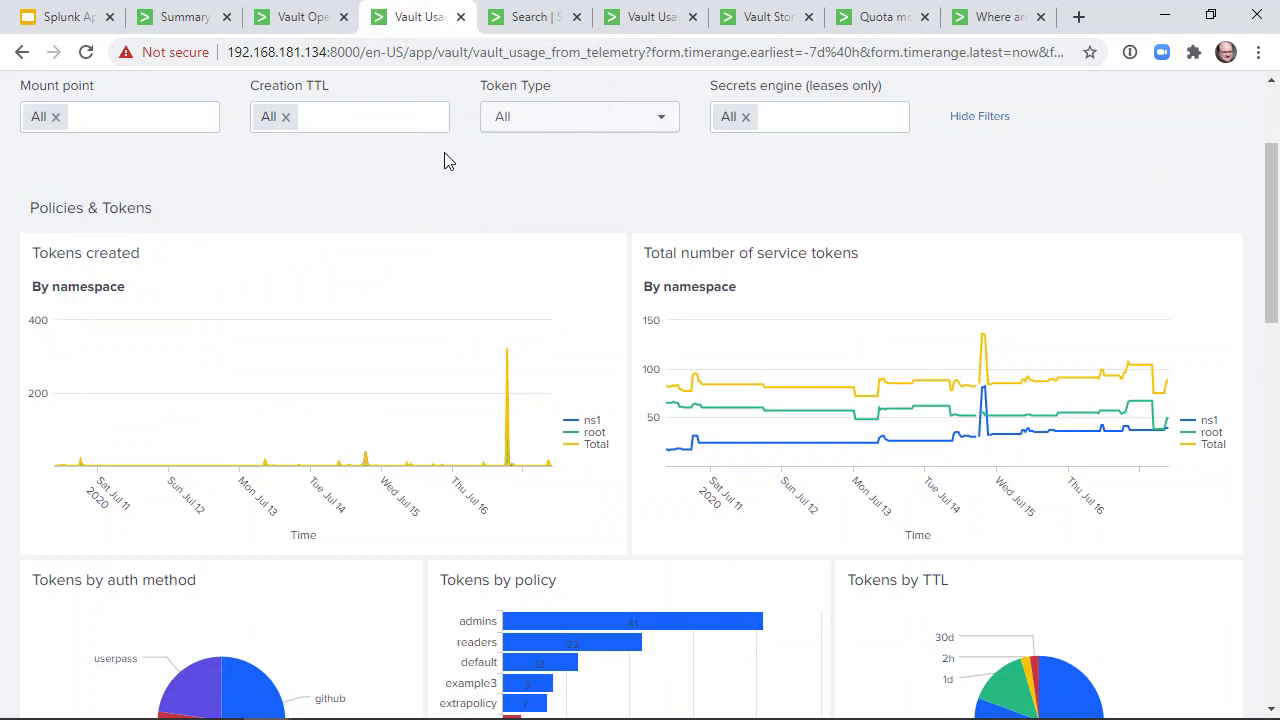
{"action": "scroll", "coordinate": [448, 200], "scroll_direction": "up", "scroll_amount": 1}
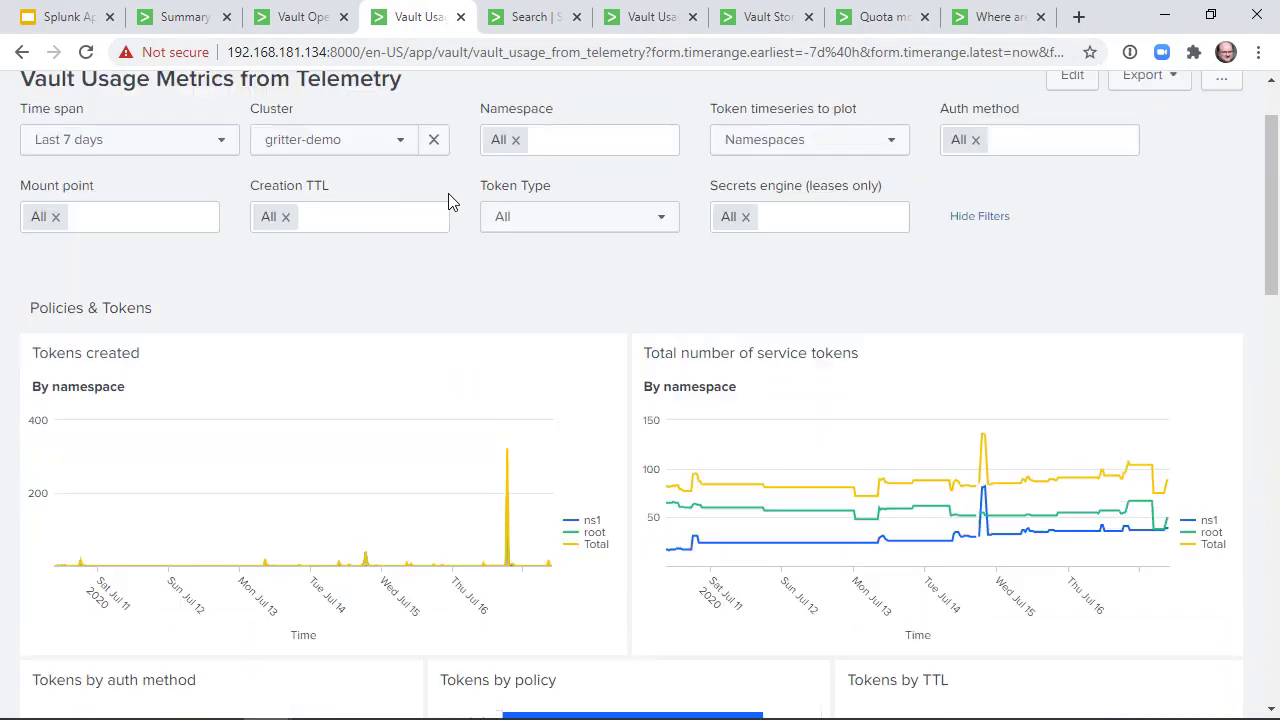
{"action": "left_click", "coordinate": [523, 148]}
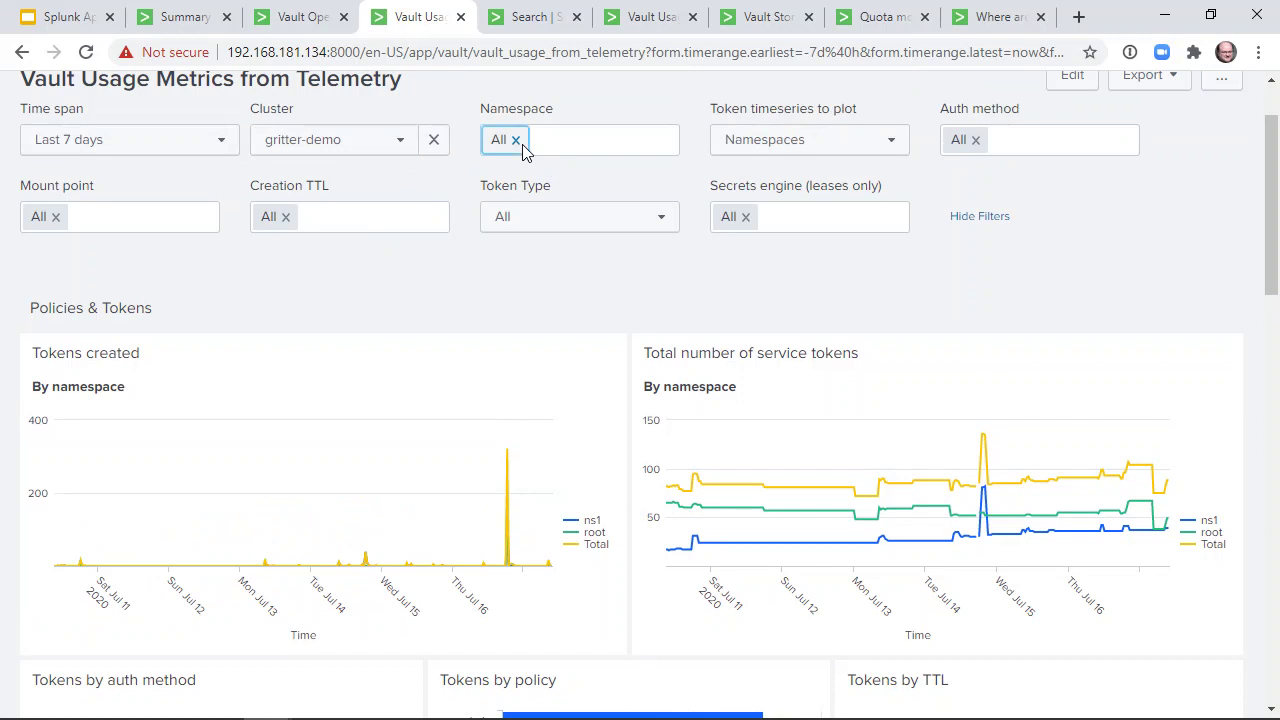
{"action": "left_click", "coordinate": [508, 214]}
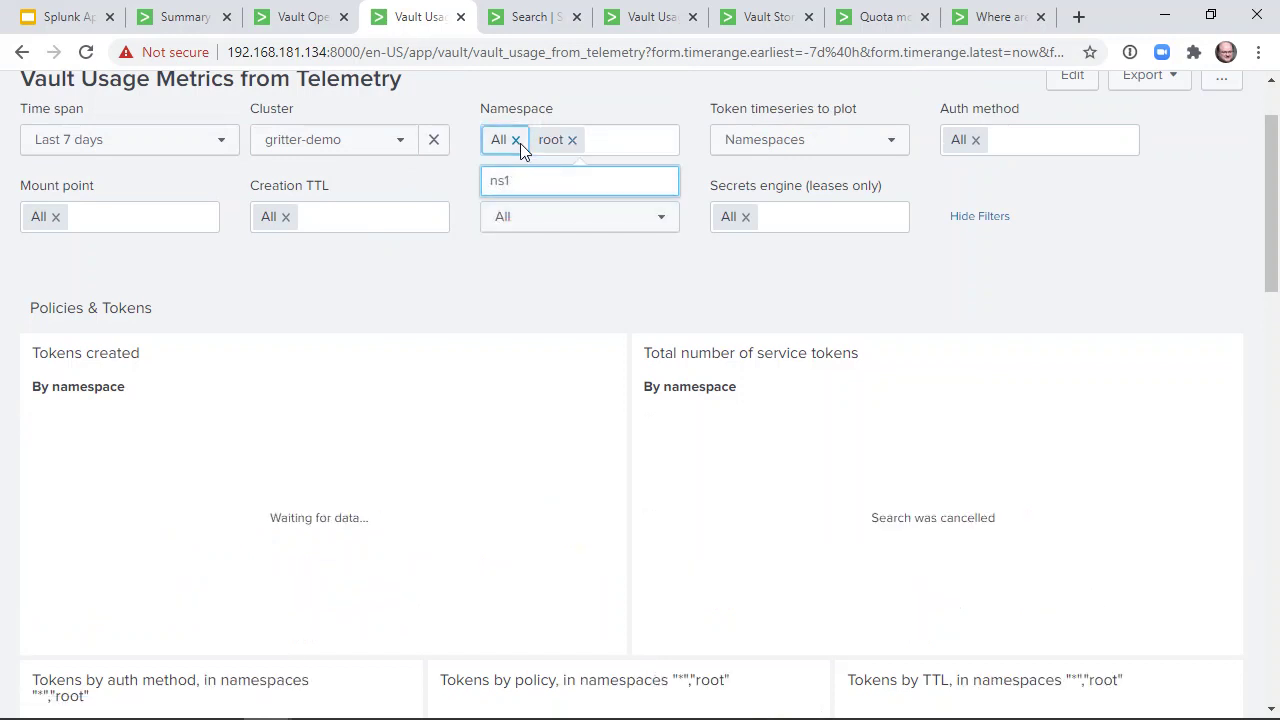
{"action": "left_click", "coordinate": [518, 142]}
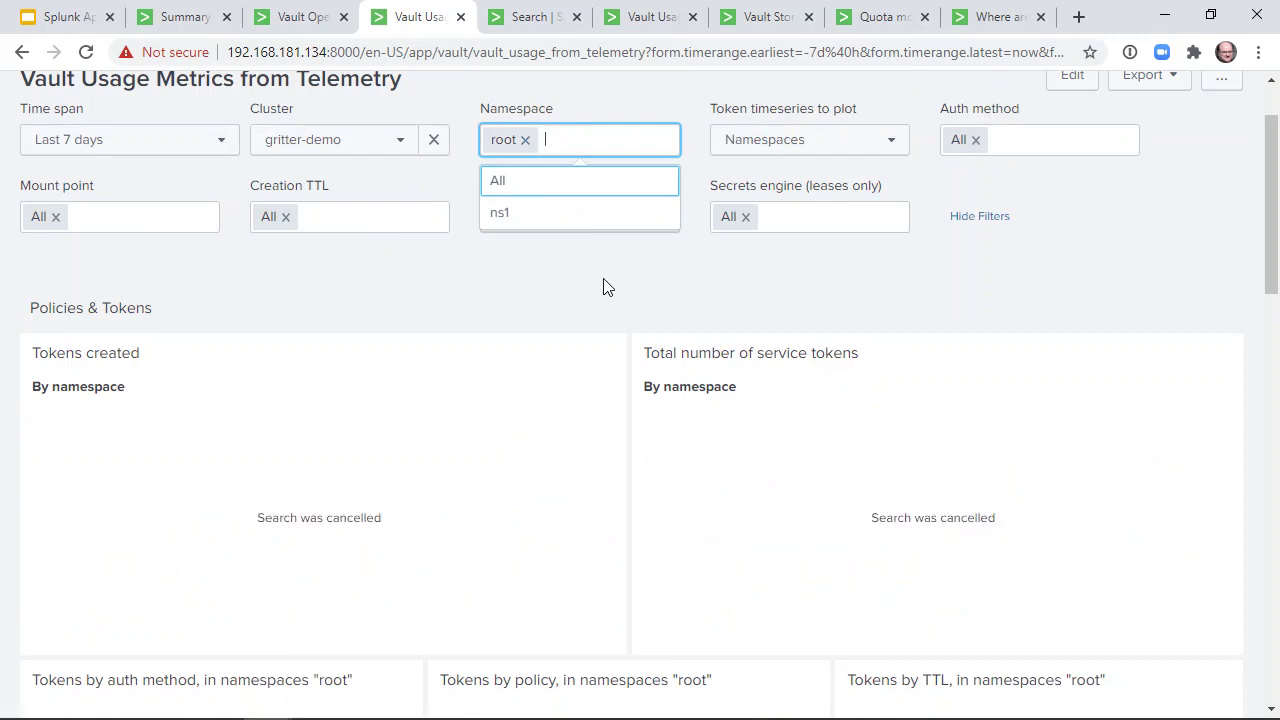
{"action": "scroll", "coordinate": [630, 260], "scroll_direction": "down", "scroll_amount": 2}
{"action": "left_click", "coordinate": [643, 251]}
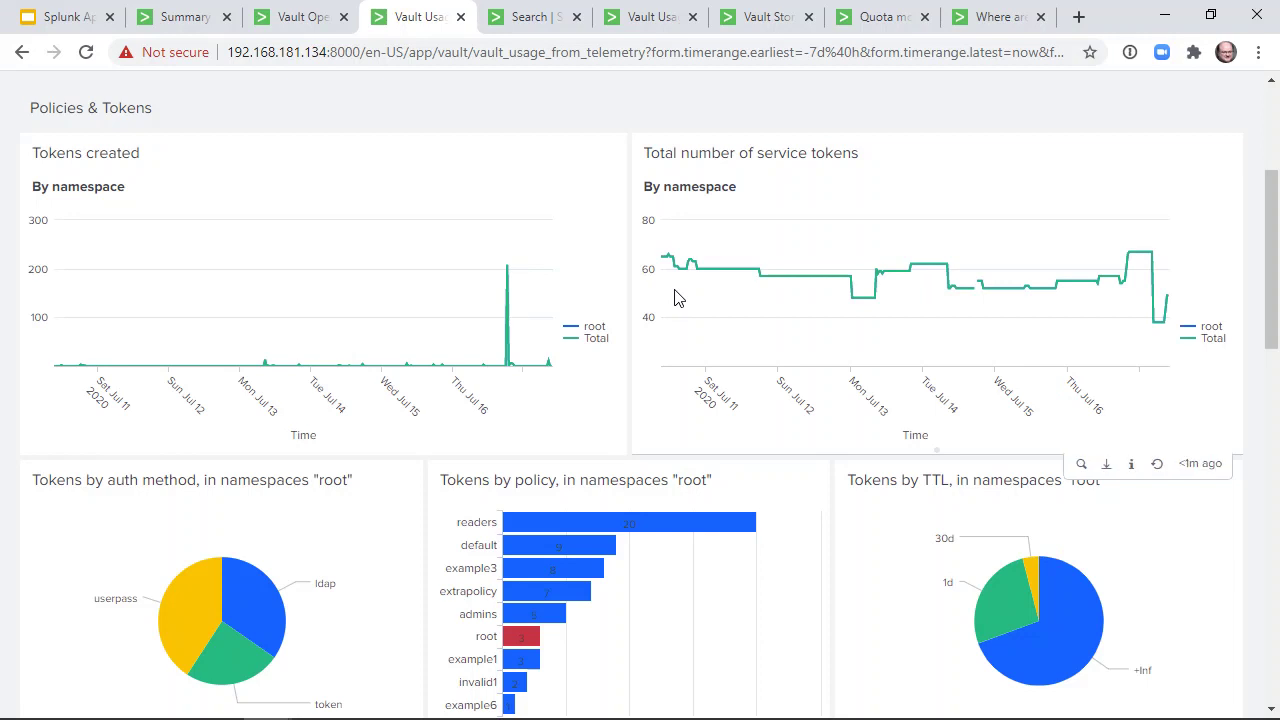
{"action": "scroll", "coordinate": [674, 297], "scroll_direction": "up", "scroll_amount": 3}
{"action": "left_click", "coordinate": [521, 237]}
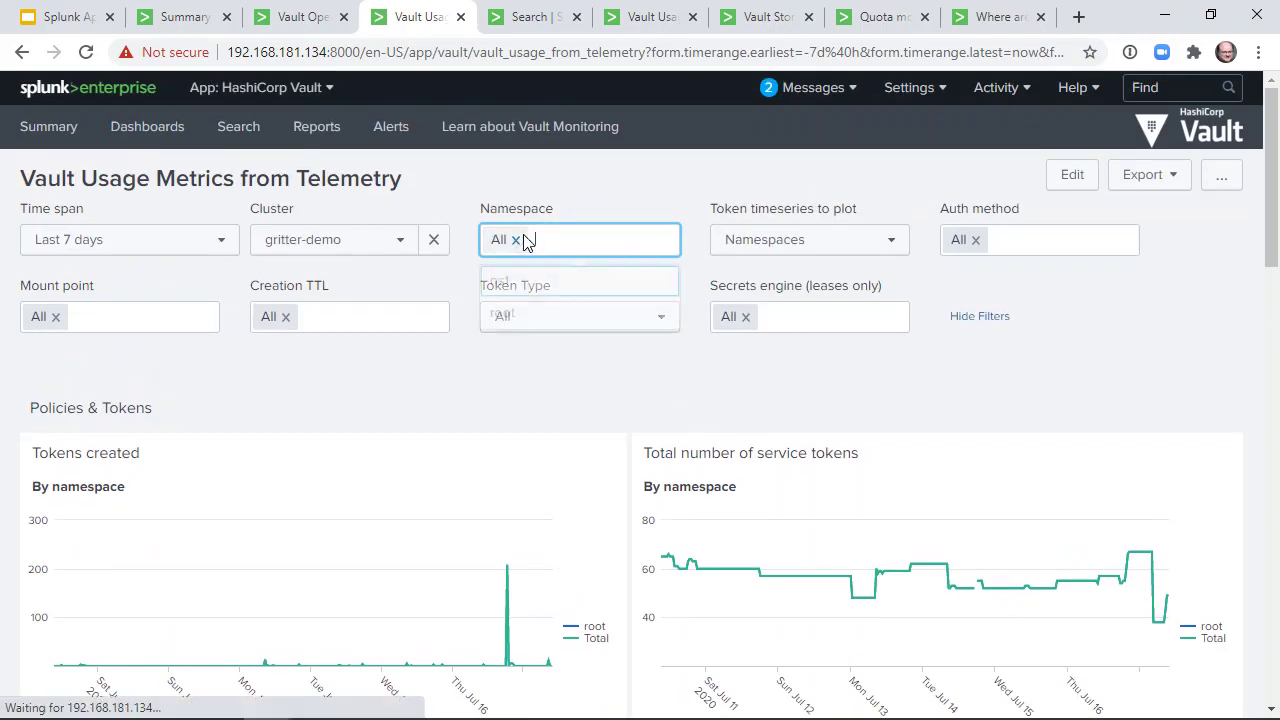
{"action": "left_click", "coordinate": [541, 376]}
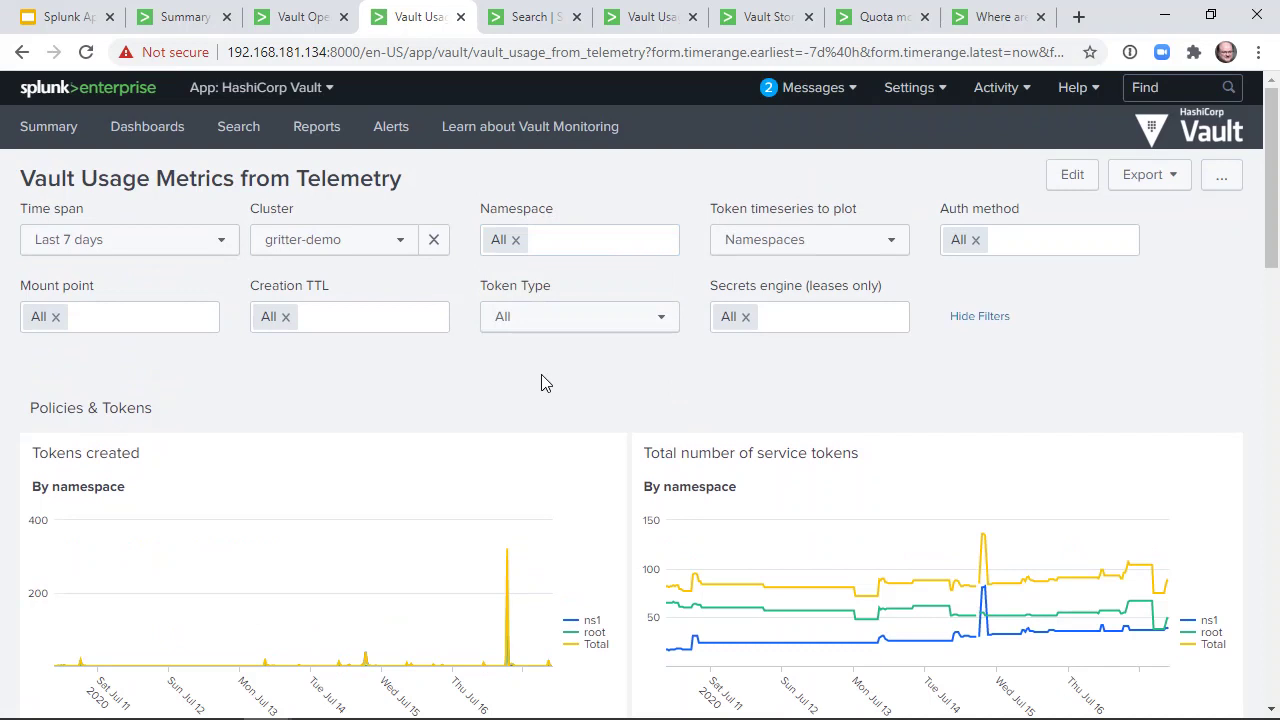
- Set Token timeseries to plot to Auth methods
{"action": "scroll", "coordinate": [545, 360], "scroll_direction": "down", "scroll_amount": 2}
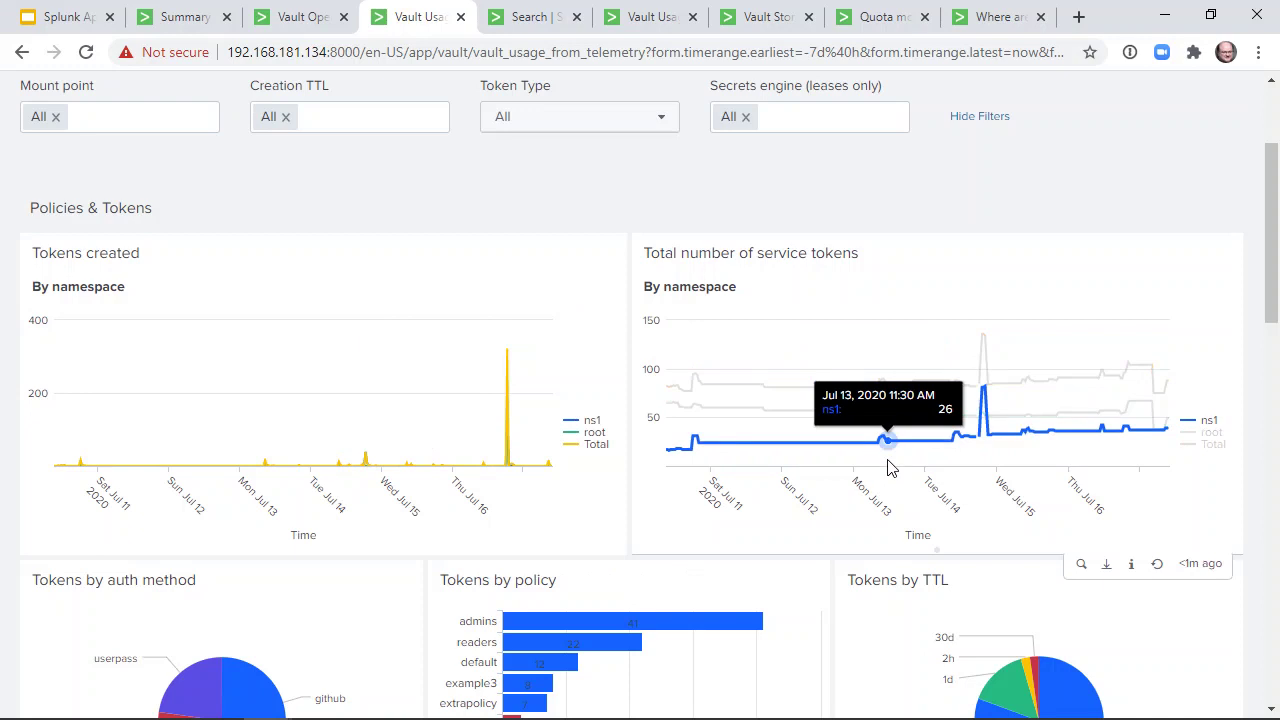
{"action": "scroll", "coordinate": [890, 467], "scroll_direction": "down", "scroll_amount": 3}
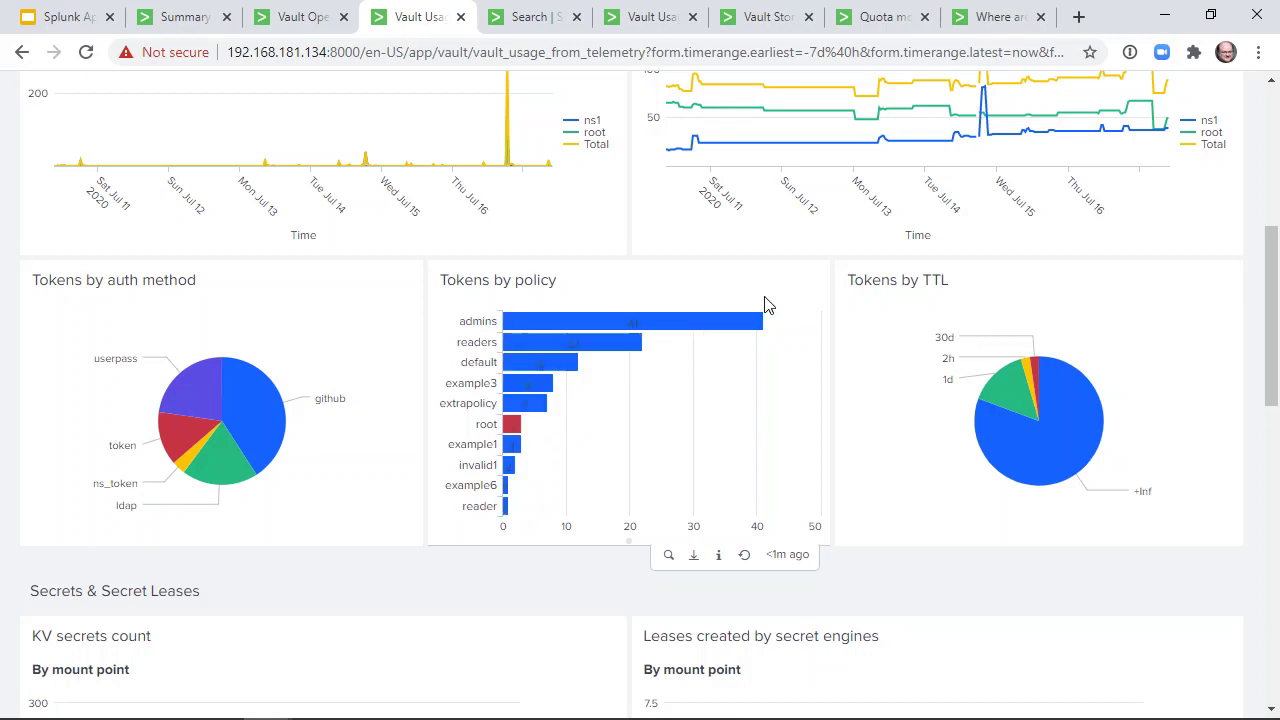
{"action": "scroll", "coordinate": [766, 300], "scroll_direction": "up", "scroll_amount": 5}
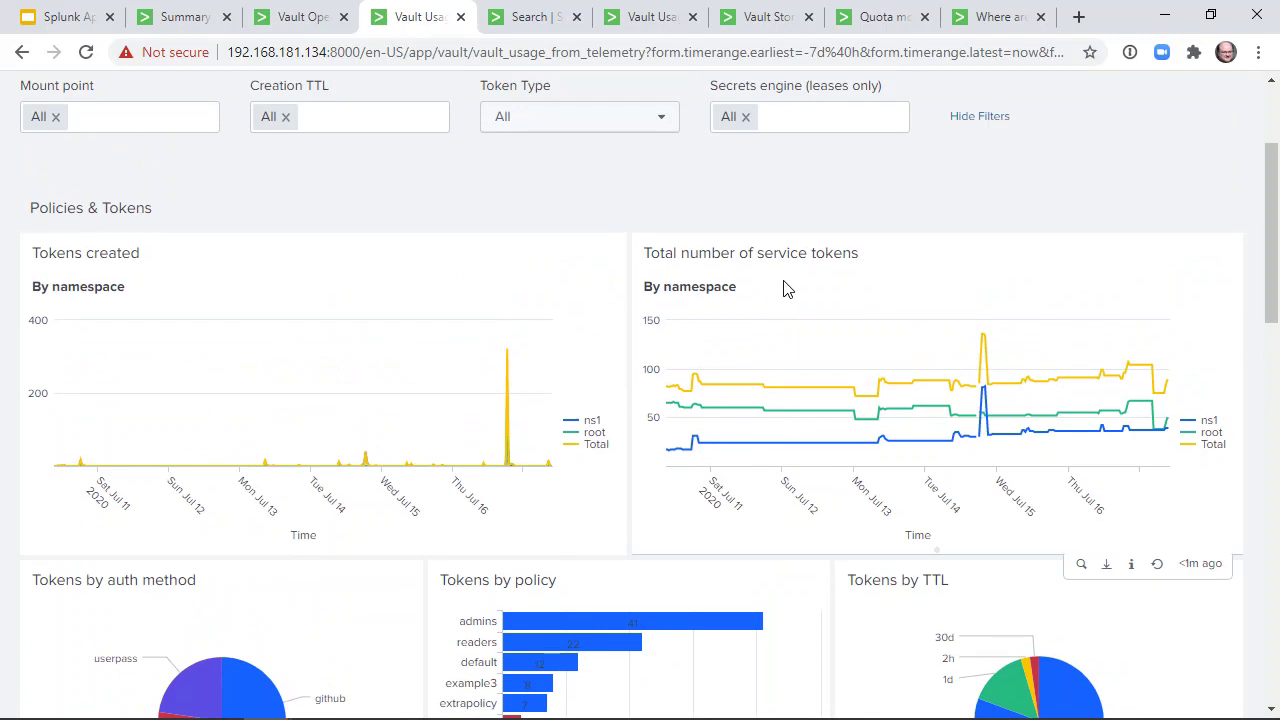
{"action": "left_click", "coordinate": [877, 249]}
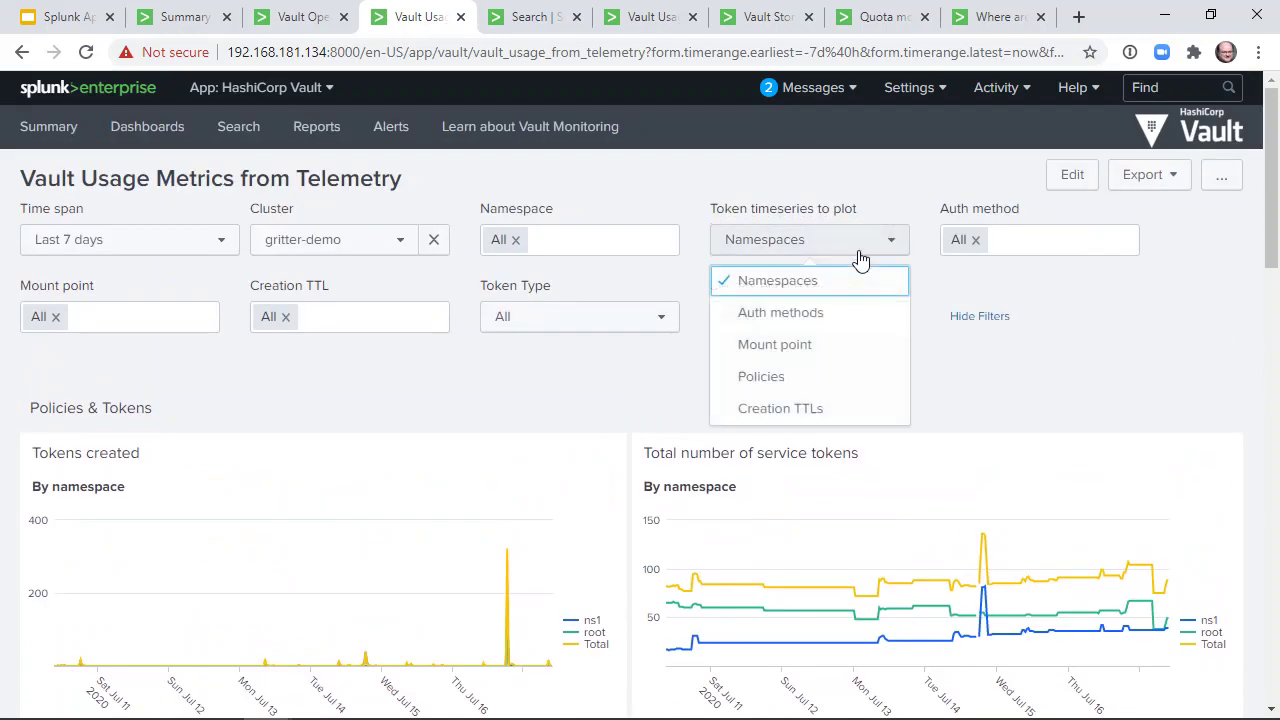
{"action": "left_click", "coordinate": [780, 314]}
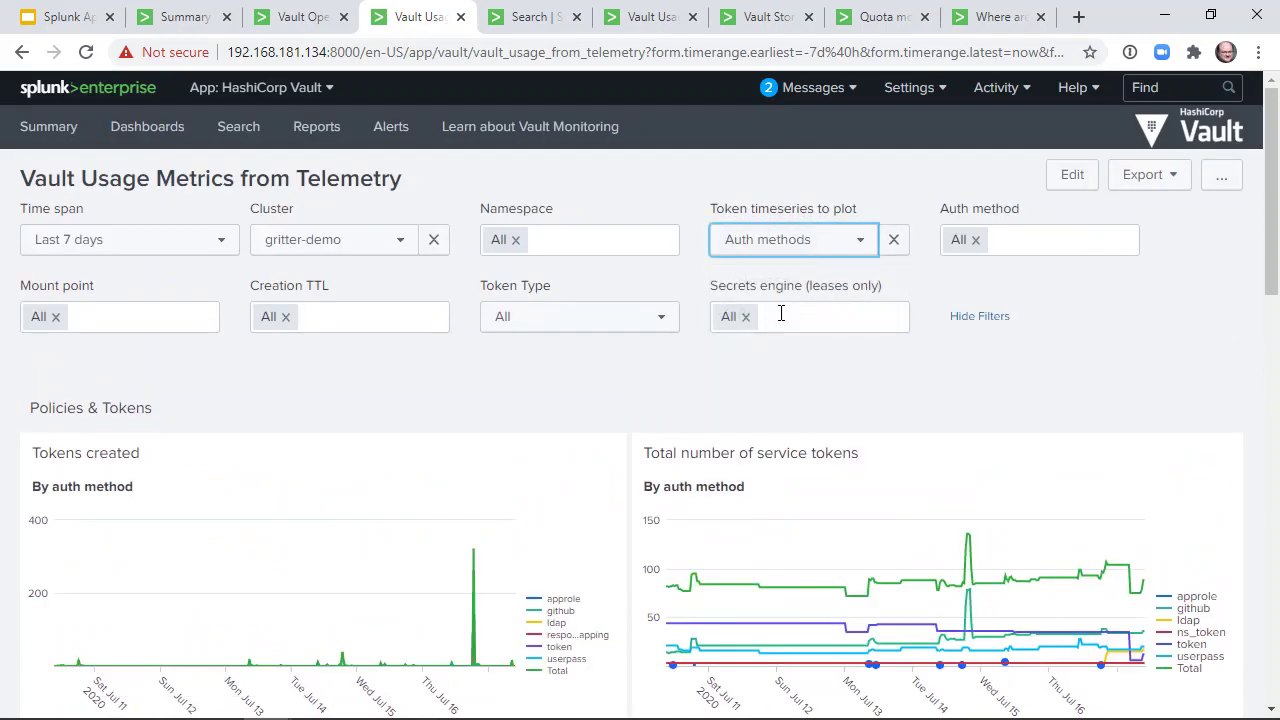
- Change Token timeseries to plot to Policies instead
{"action": "scroll", "coordinate": [878, 375], "scroll_direction": "down", "scroll_amount": 1}
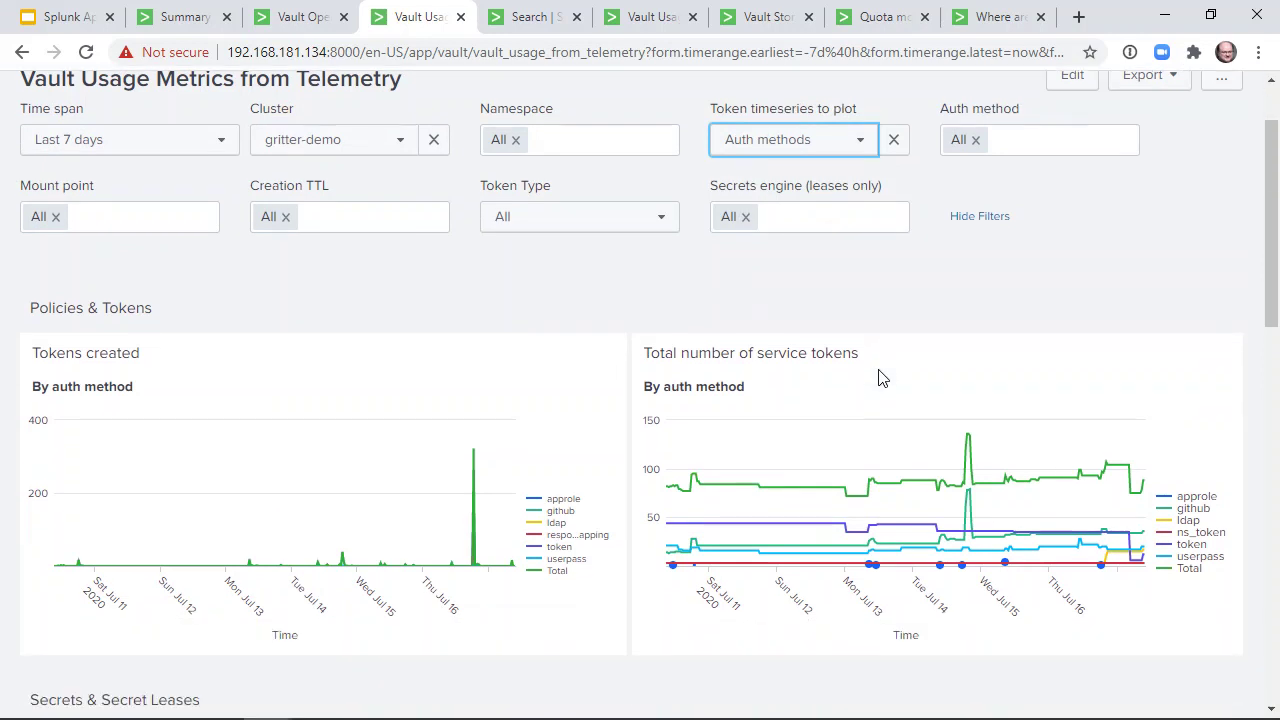
{"action": "scroll", "coordinate": [880, 377], "scroll_direction": "up", "scroll_amount": 1}
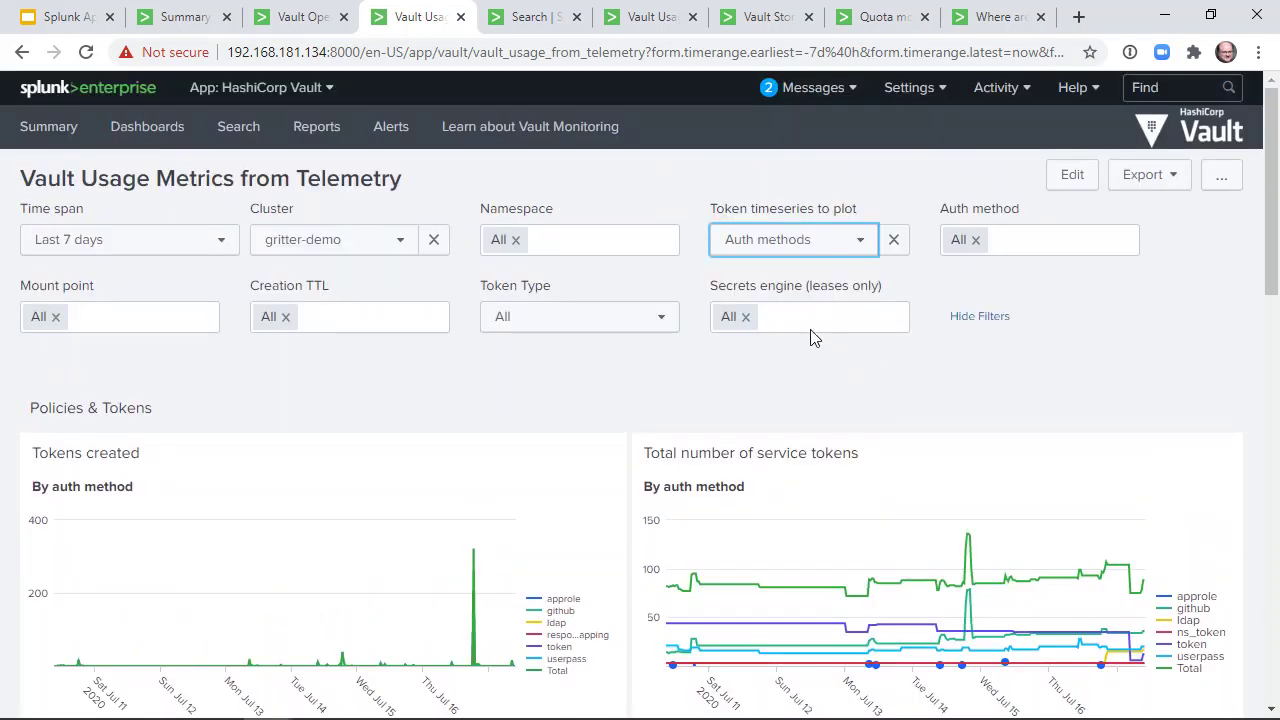
{"action": "left_click", "coordinate": [835, 246]}
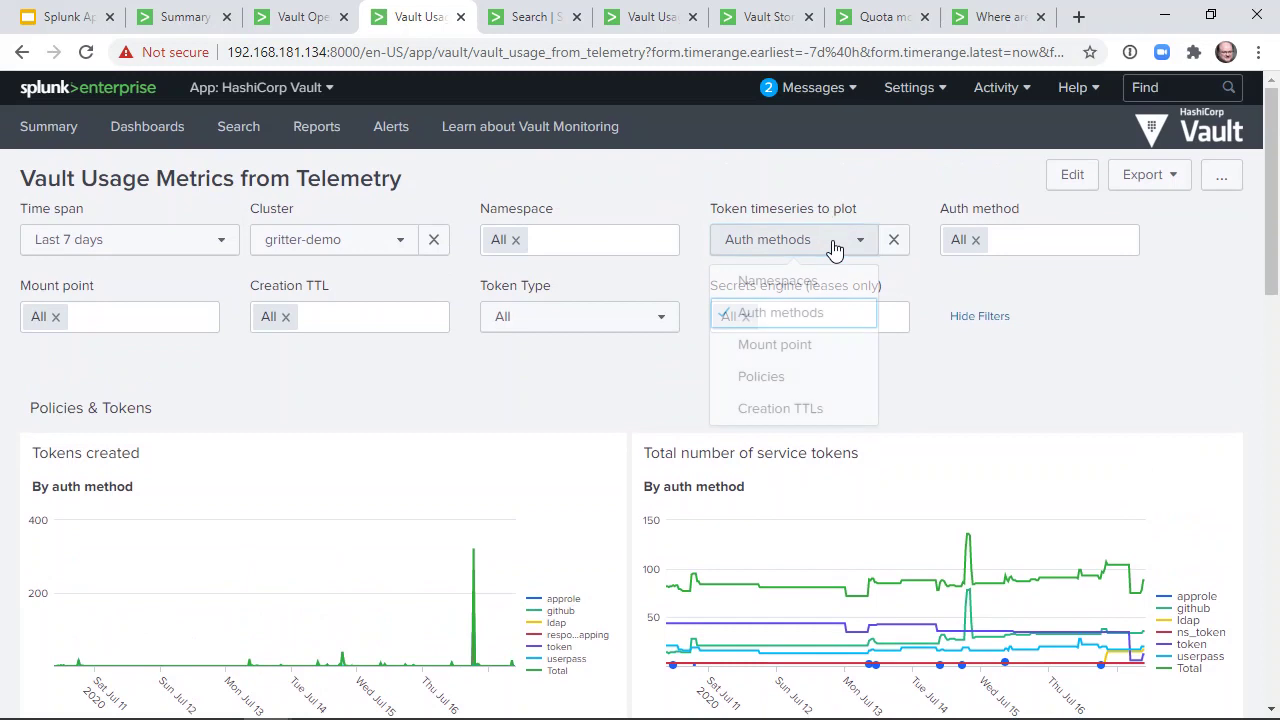
{"action": "left_click", "coordinate": [770, 378]}
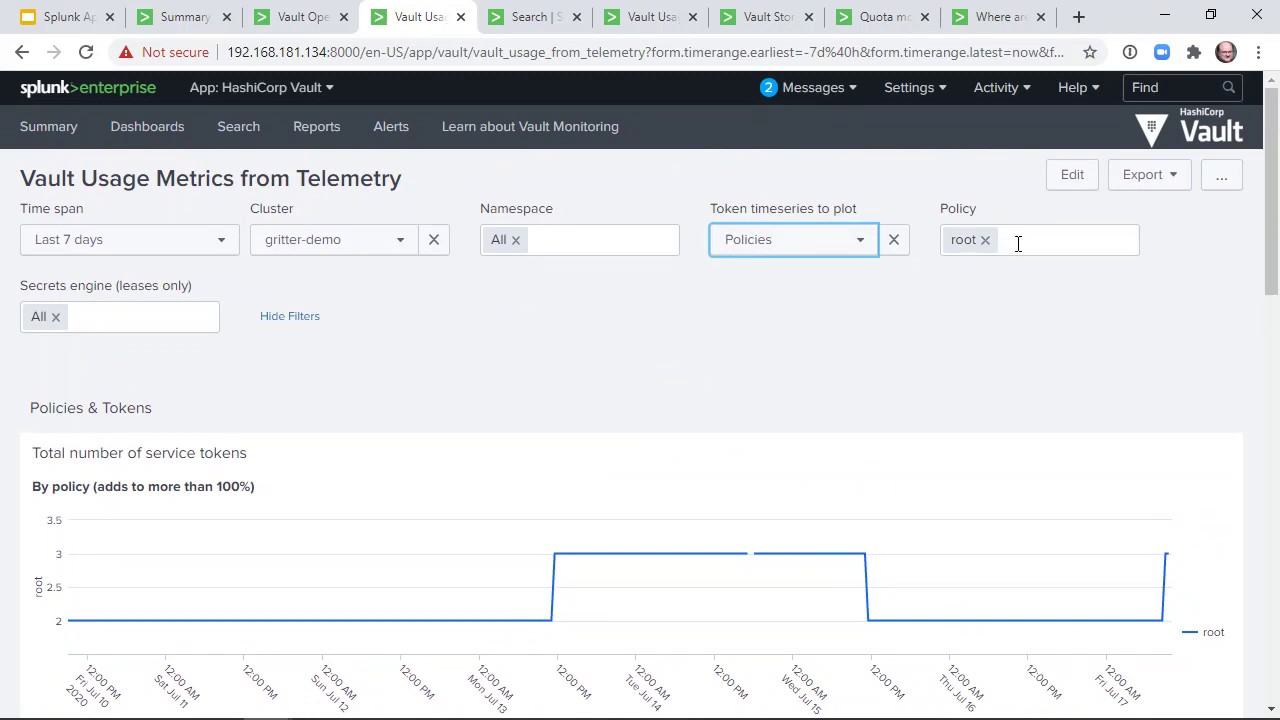
- Scroll past the root-policy service-token chart toward Secrets & Secret Leases
{"action": "scroll", "coordinate": [1002, 301], "scroll_direction": "down", "scroll_amount": 1}
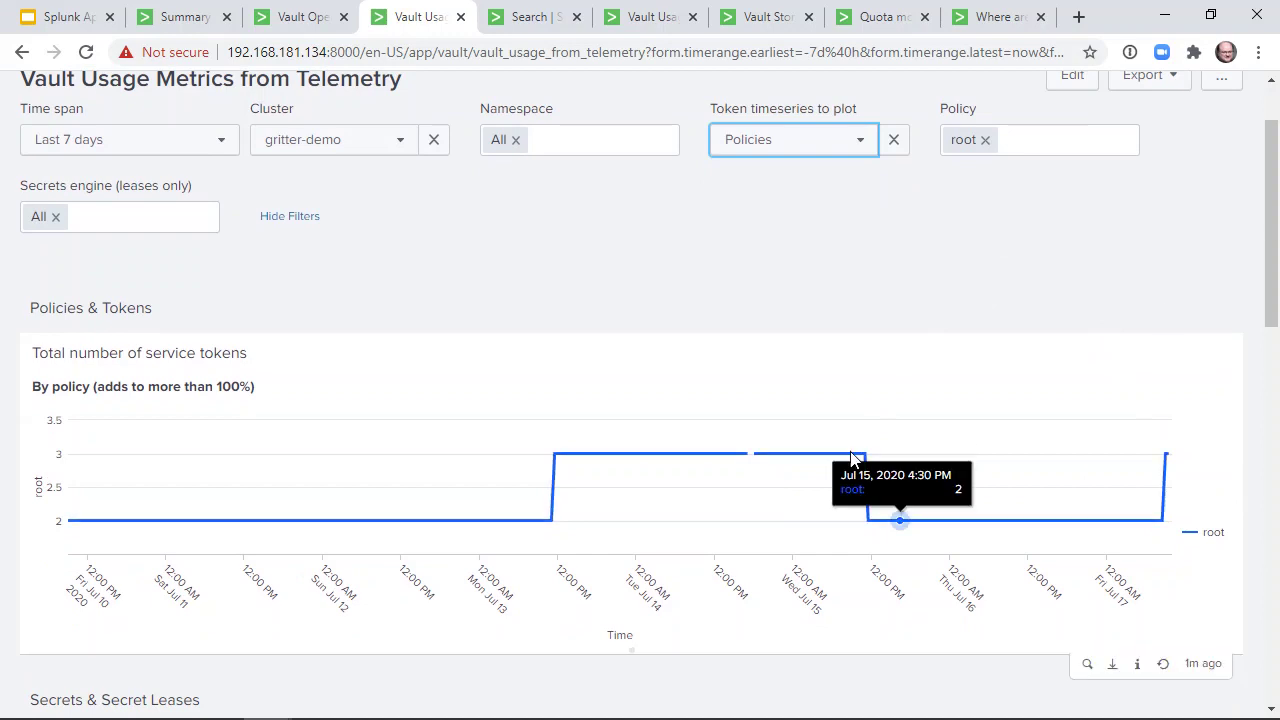
{"action": "scroll", "coordinate": [562, 382], "scroll_direction": "down", "scroll_amount": 3}
{"action": "scroll", "coordinate": [562, 382], "scroll_direction": "down", "scroll_amount": 3}
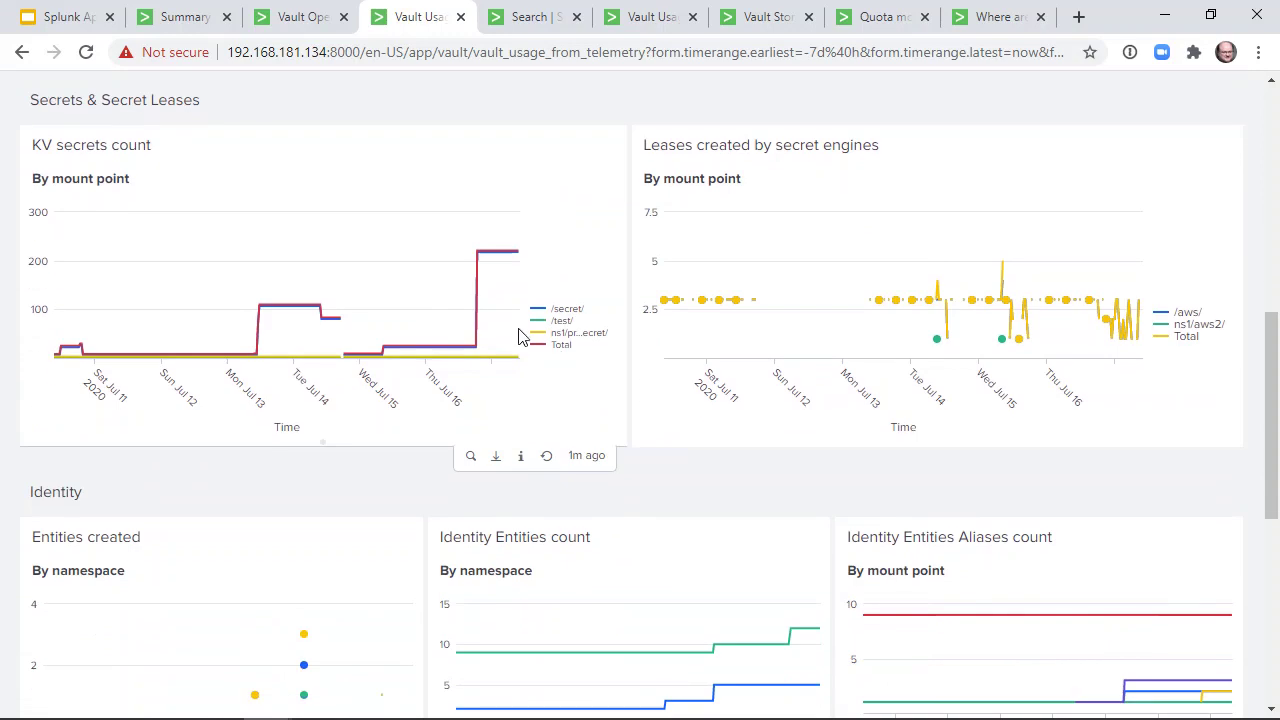
- Scroll past the Identity panels to the Activity per mount point (top 15) bar chart
{"action": "mouse_move", "coordinate": [512, 258]}
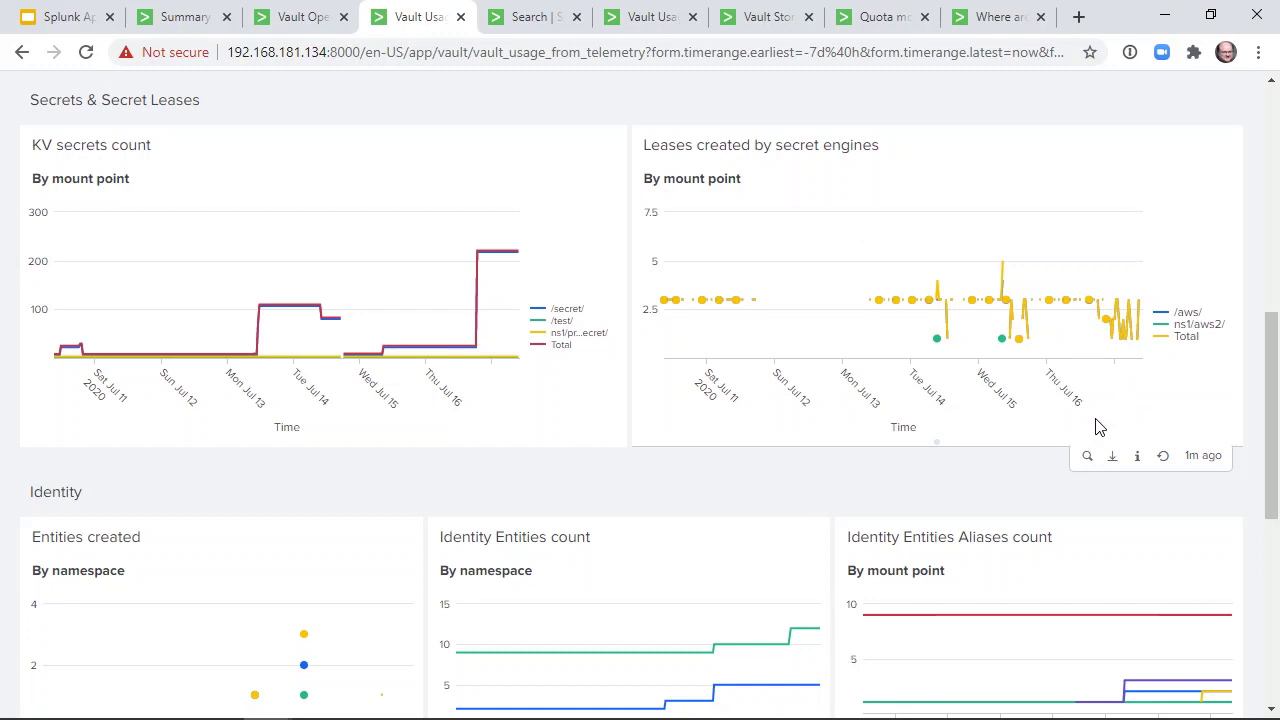
{"action": "scroll", "coordinate": [1099, 427], "scroll_direction": "down", "scroll_amount": 3}
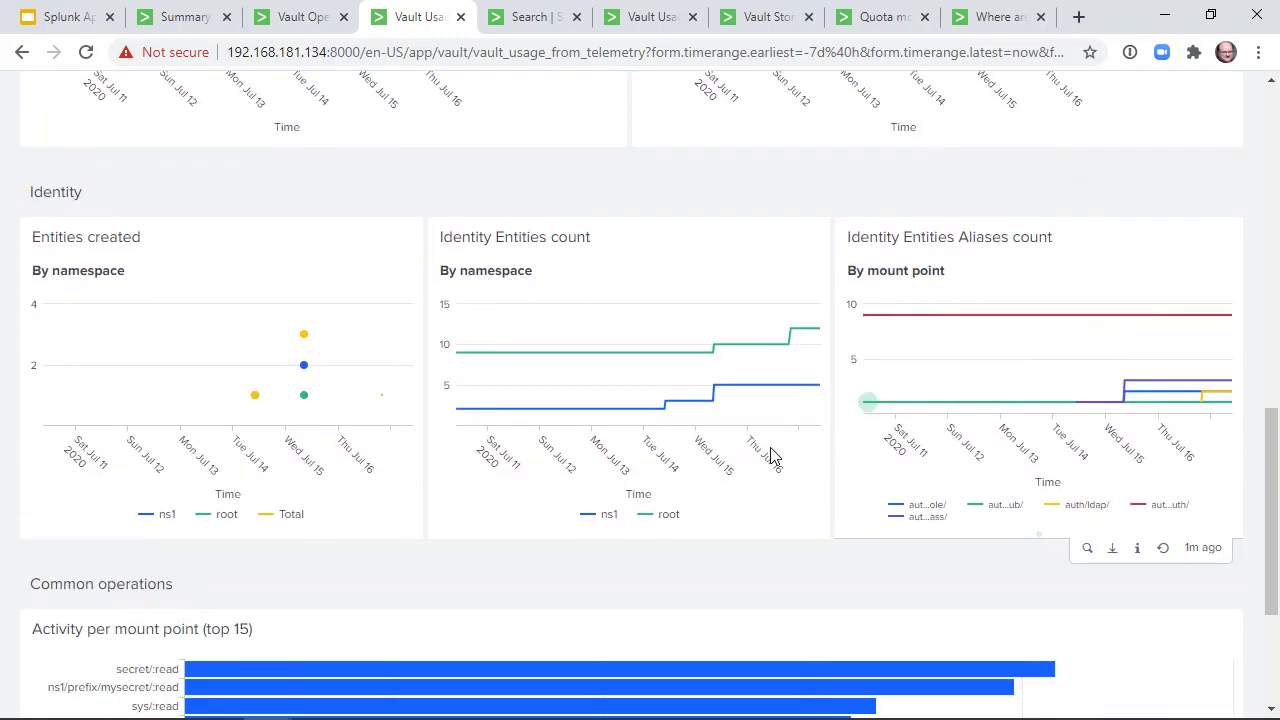
{"action": "mouse_move", "coordinate": [303, 418]}
{"action": "mouse_move", "coordinate": [1137, 399]}
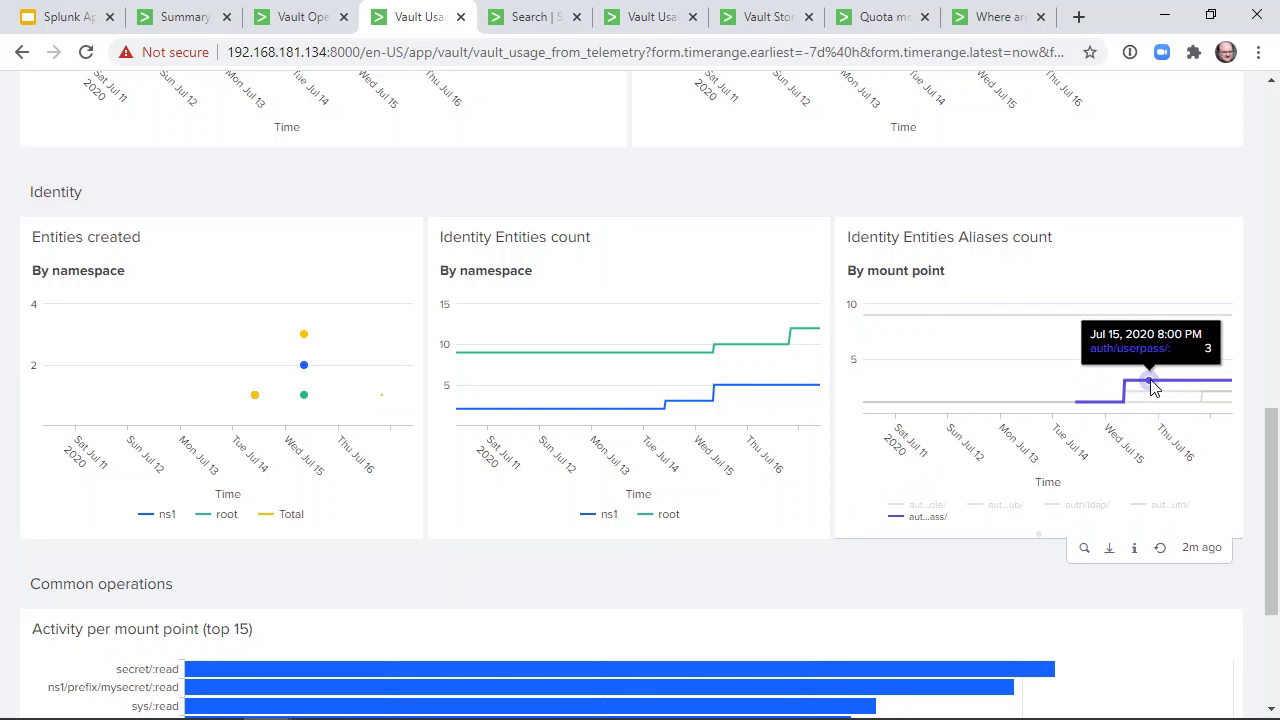
{"action": "scroll", "coordinate": [1152, 388], "scroll_direction": "down", "scroll_amount": 3}
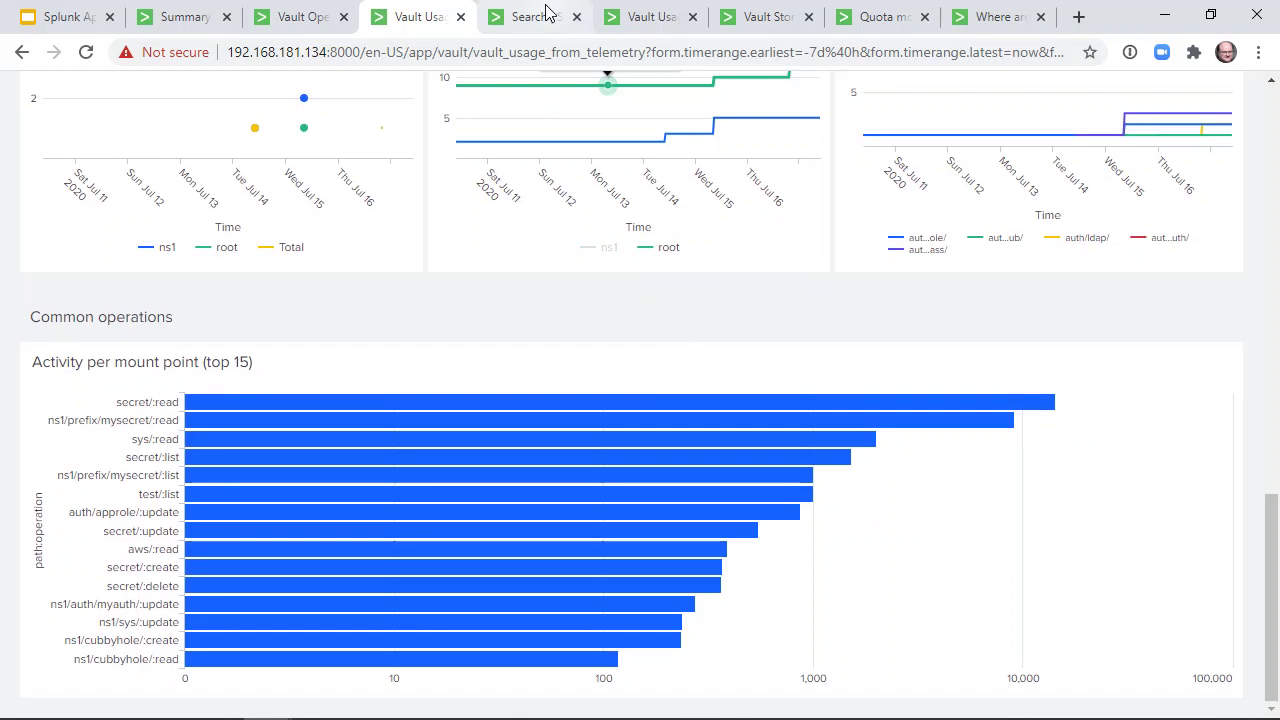
{"action": "left_click", "coordinate": [641, 18]}
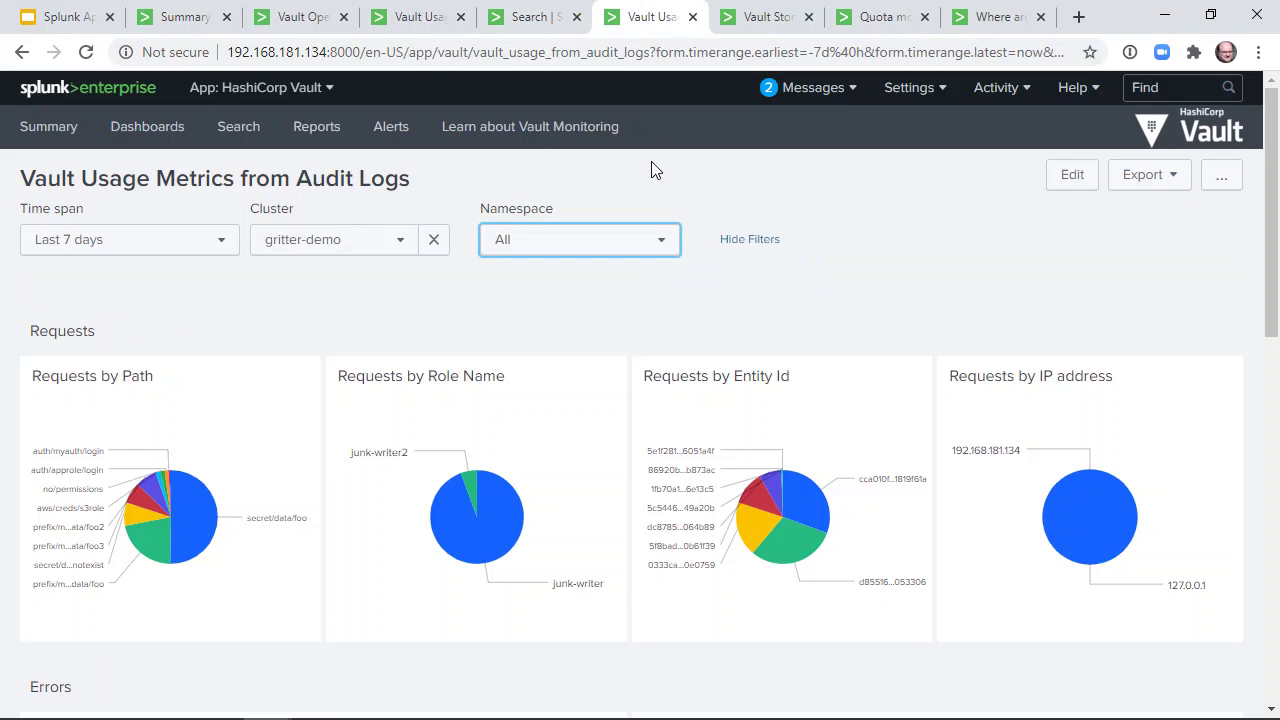
{"action": "scroll", "coordinate": [651, 161], "scroll_direction": "down", "scroll_amount": 2}
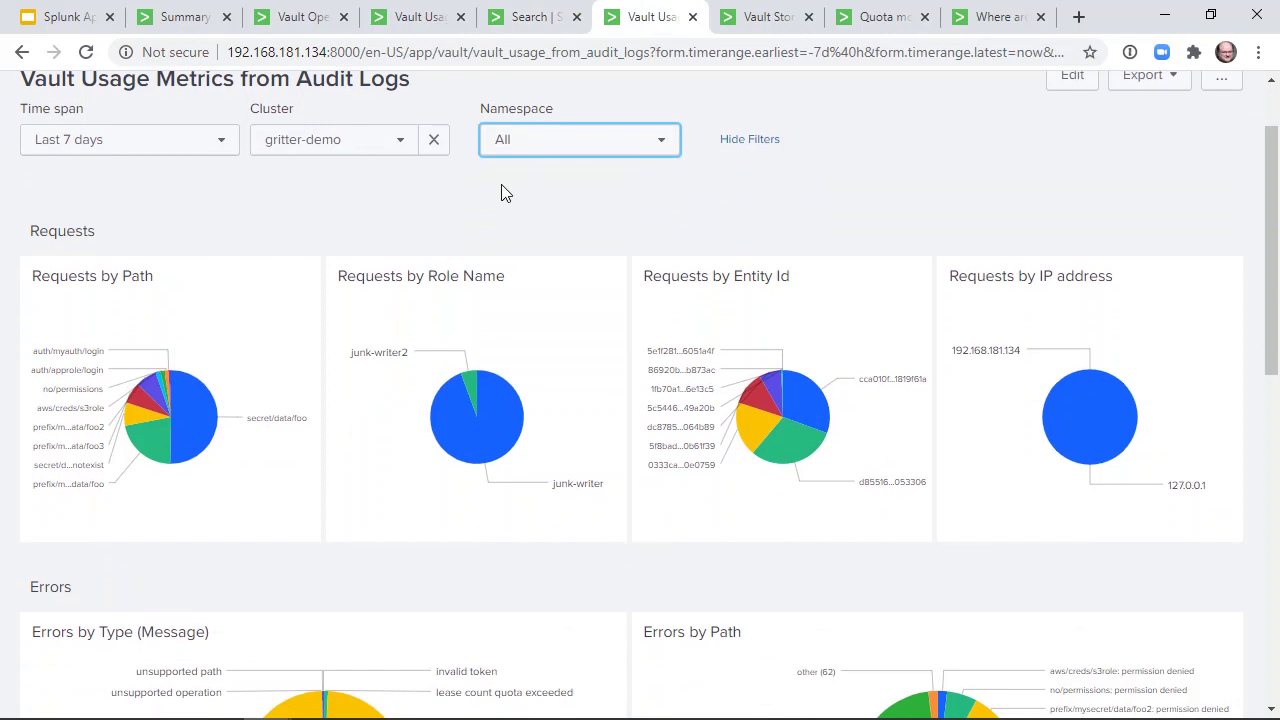
{"action": "scroll", "coordinate": [420, 235], "scroll_direction": "up", "scroll_amount": 2}
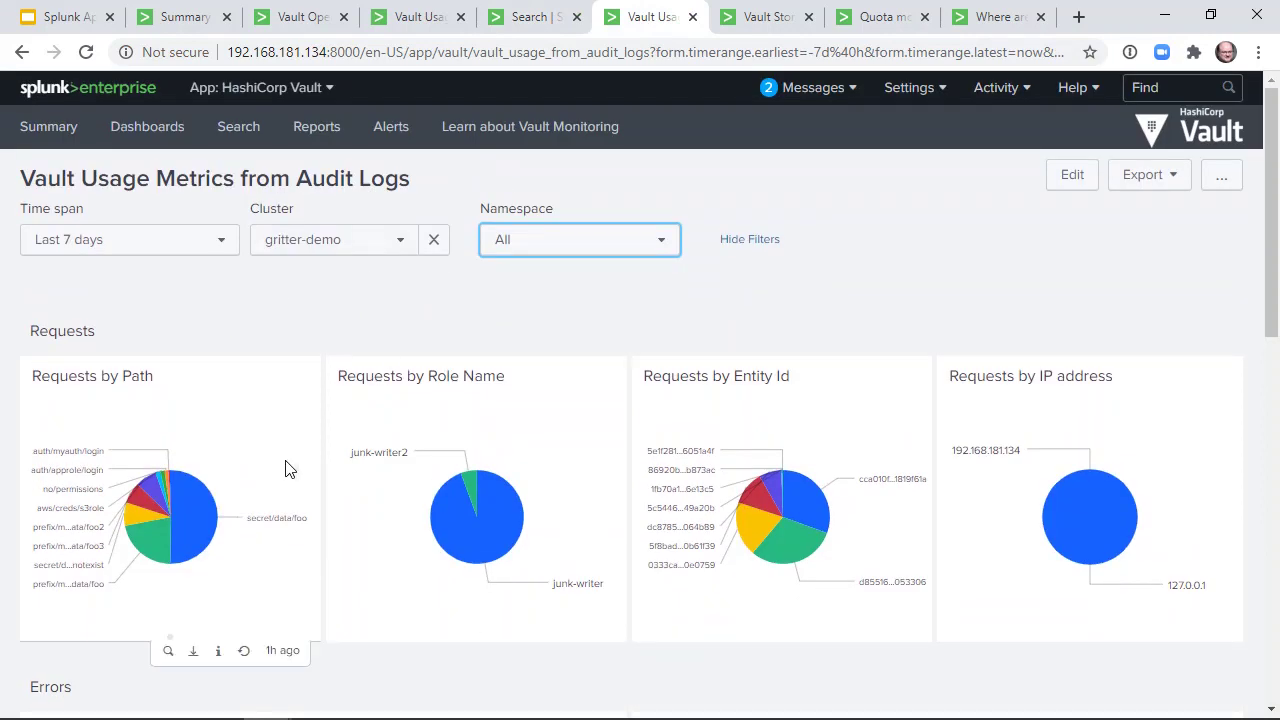
{"action": "mouse_move", "coordinate": [210, 490]}
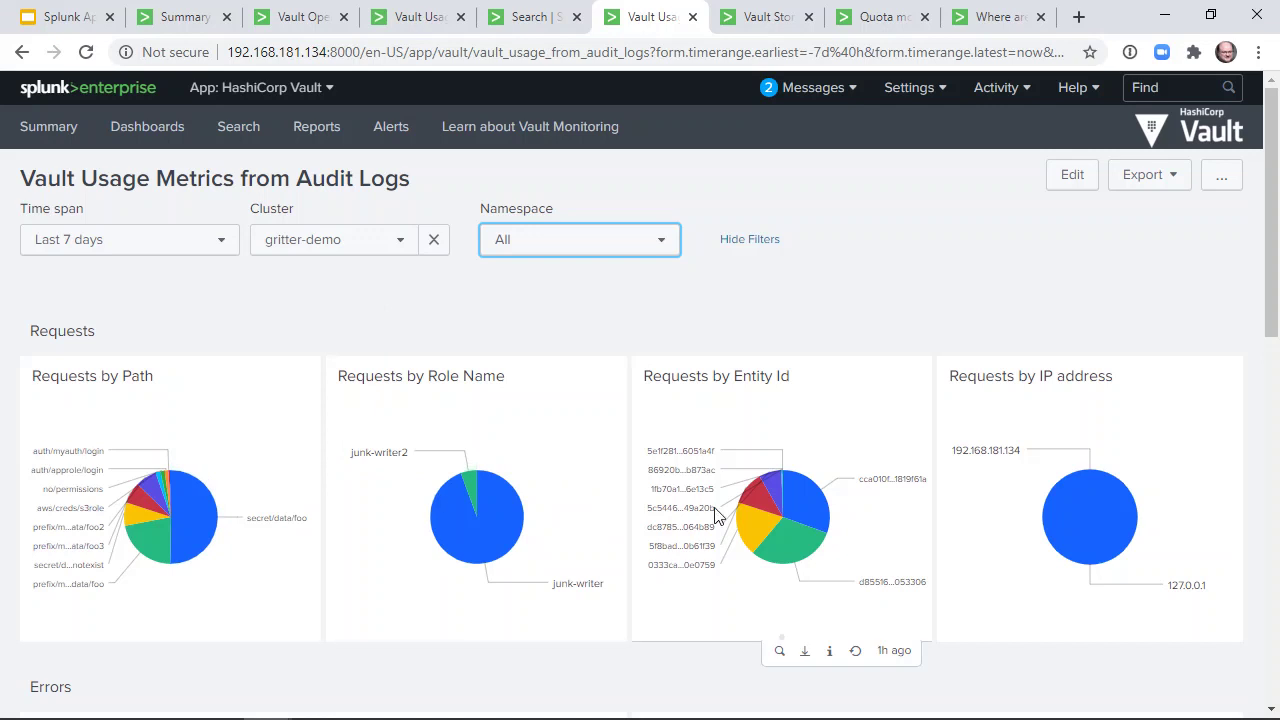
{"action": "mouse_move", "coordinate": [742, 535]}
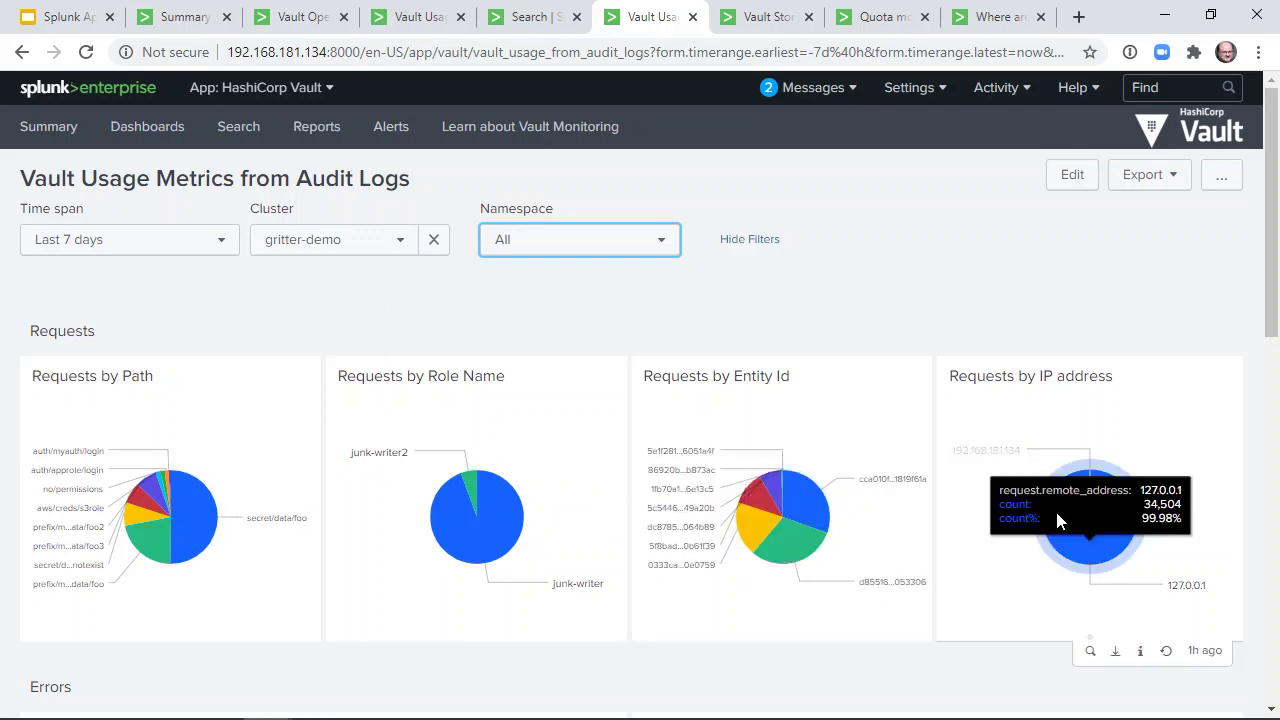
{"action": "scroll", "coordinate": [810, 335], "scroll_direction": "down", "scroll_amount": 5}
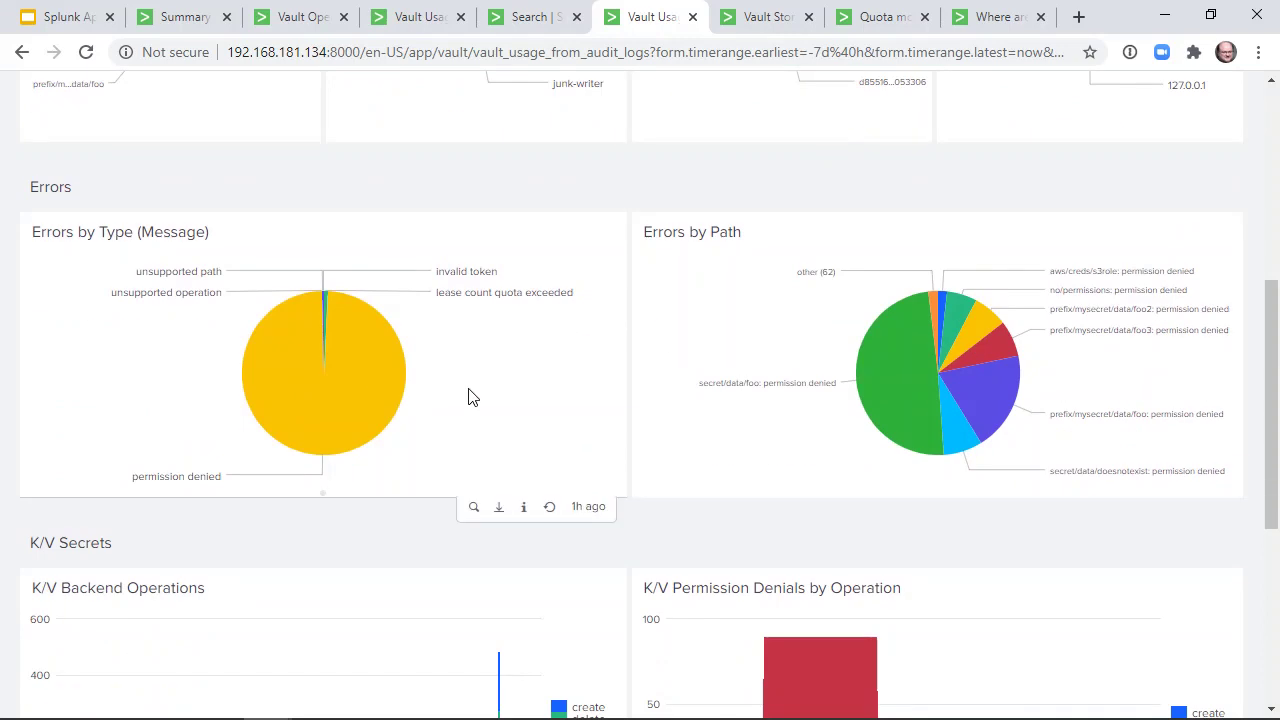
{"action": "scroll", "coordinate": [473, 397], "scroll_direction": "down", "scroll_amount": 4}
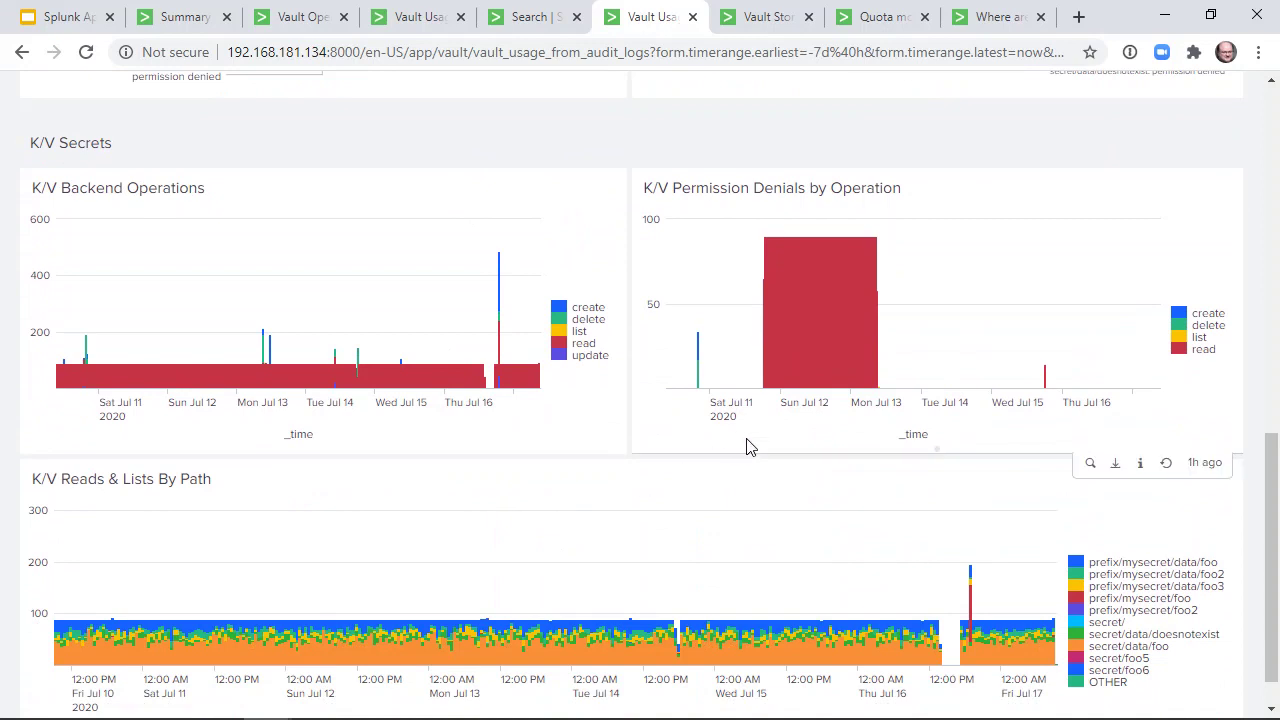
{"action": "mouse_move", "coordinate": [801, 341]}
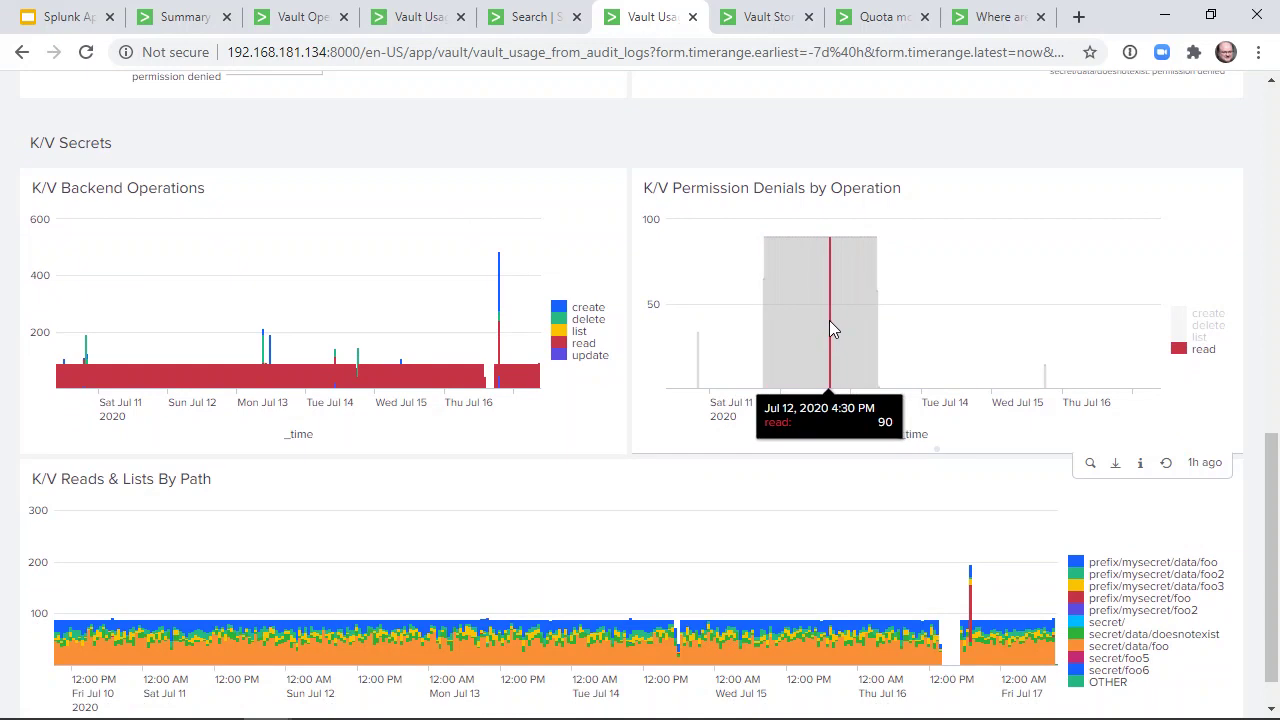
- Open the Vault Storage Metrics dashboard and scroll through its storage charts
{"action": "left_click", "coordinate": [757, 27]}
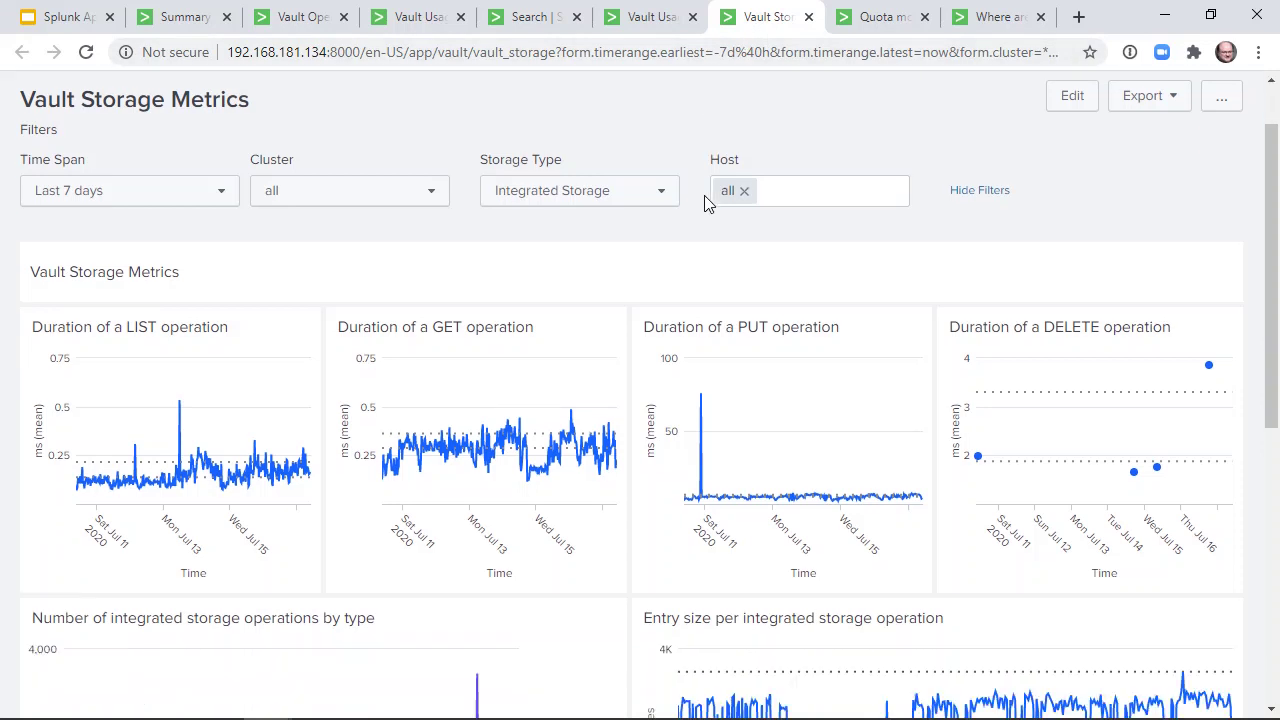
{"action": "scroll", "coordinate": [705, 197], "scroll_direction": "down", "scroll_amount": 2}
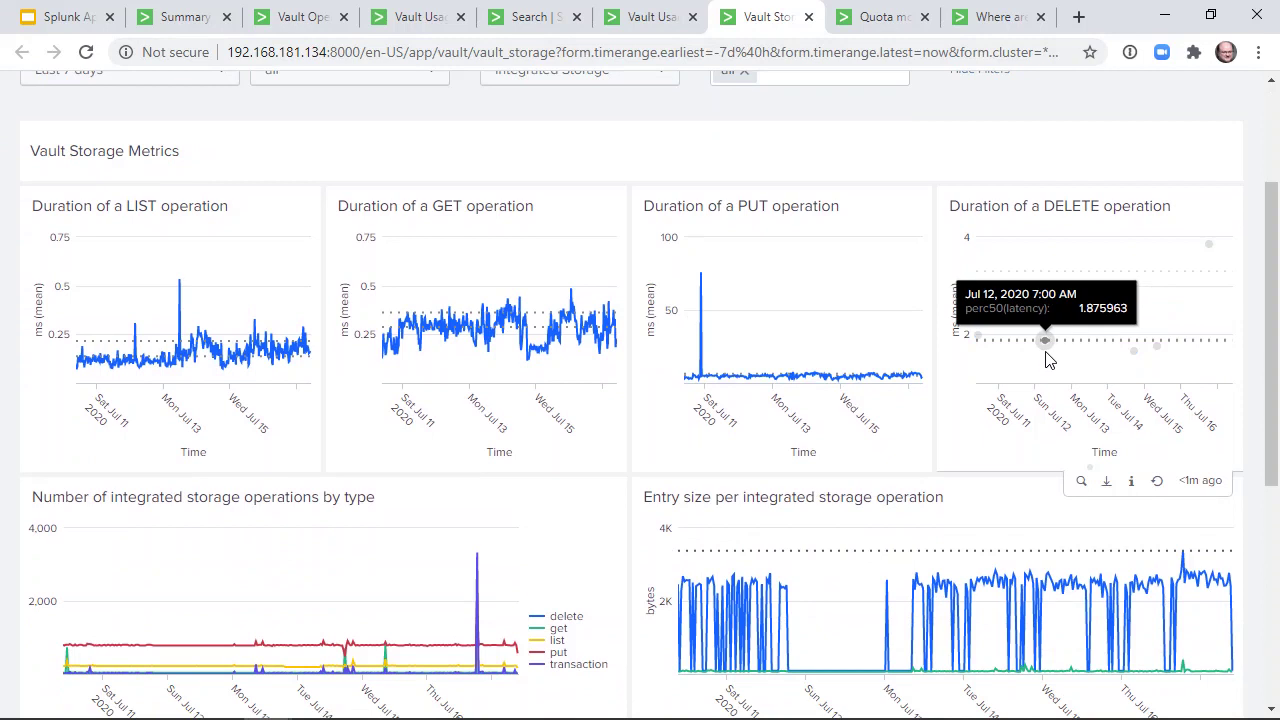
{"action": "scroll", "coordinate": [590, 408], "scroll_direction": "down", "scroll_amount": 1}
{"action": "scroll", "coordinate": [590, 408], "scroll_direction": "down", "scroll_amount": 2}
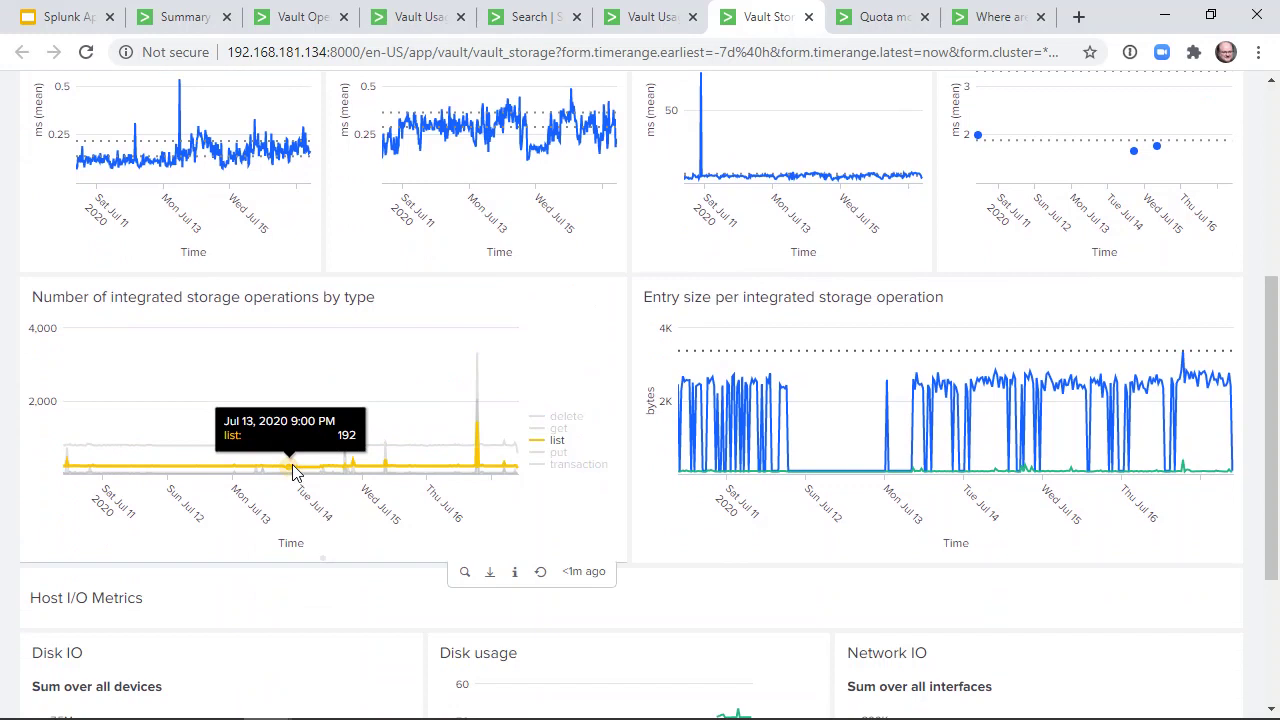
{"action": "scroll", "coordinate": [305, 465], "scroll_direction": "down", "scroll_amount": 5}
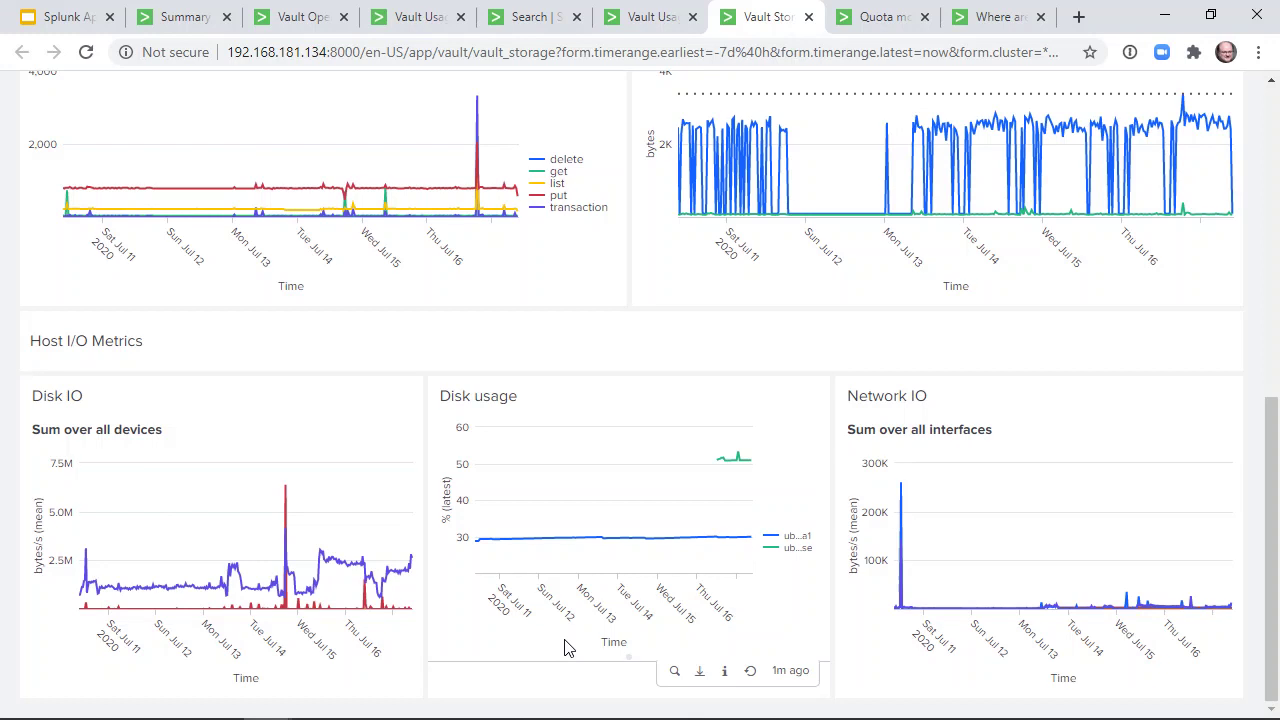
{"action": "scroll", "coordinate": [564, 648], "scroll_direction": "up", "scroll_amount": 10}
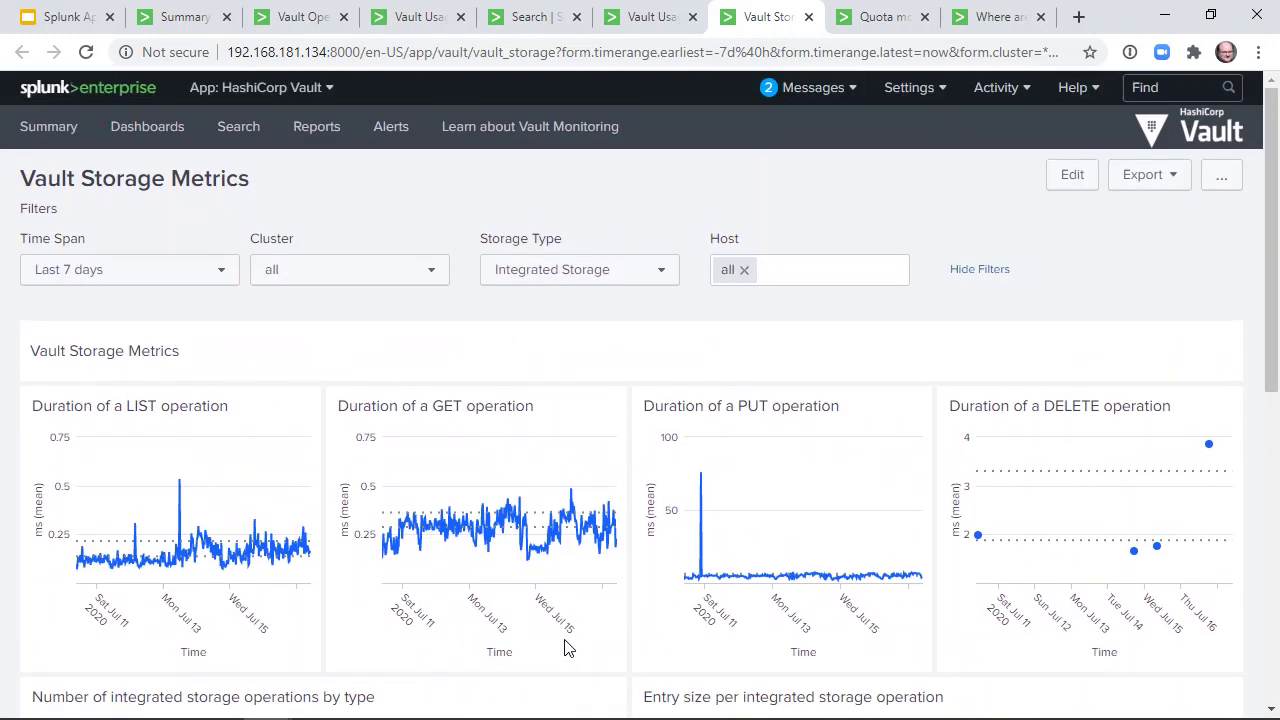
- Keep Storage Type on Integrated Storage and move on to the Quota monitoring dashboard
{"action": "left_click", "coordinate": [660, 272]}
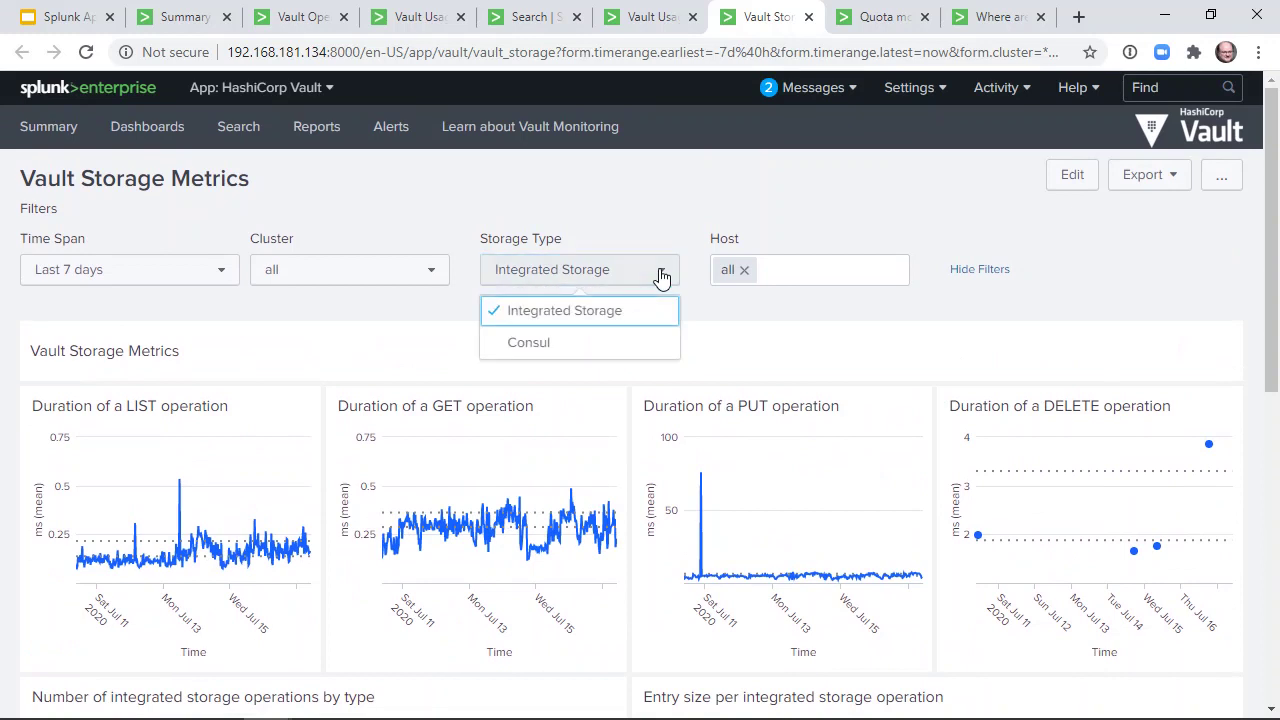
{"action": "left_click", "coordinate": [665, 206]}
{"action": "left_click", "coordinate": [864, 20]}
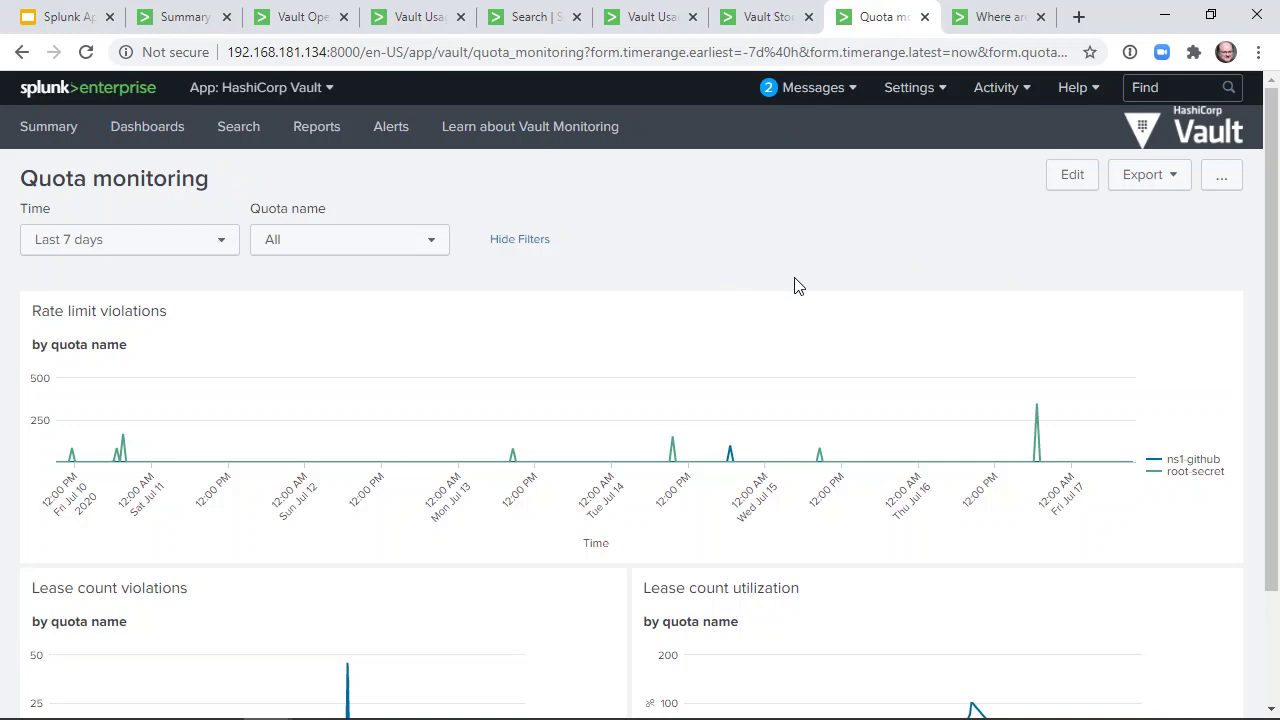
- Review the ns1 github and root rate limit violation charts, then open the high TTL tokens dashboard
{"action": "scroll", "coordinate": [794, 286], "scroll_direction": "down", "scroll_amount": 1}
{"action": "mouse_move", "coordinate": [1038, 310]}
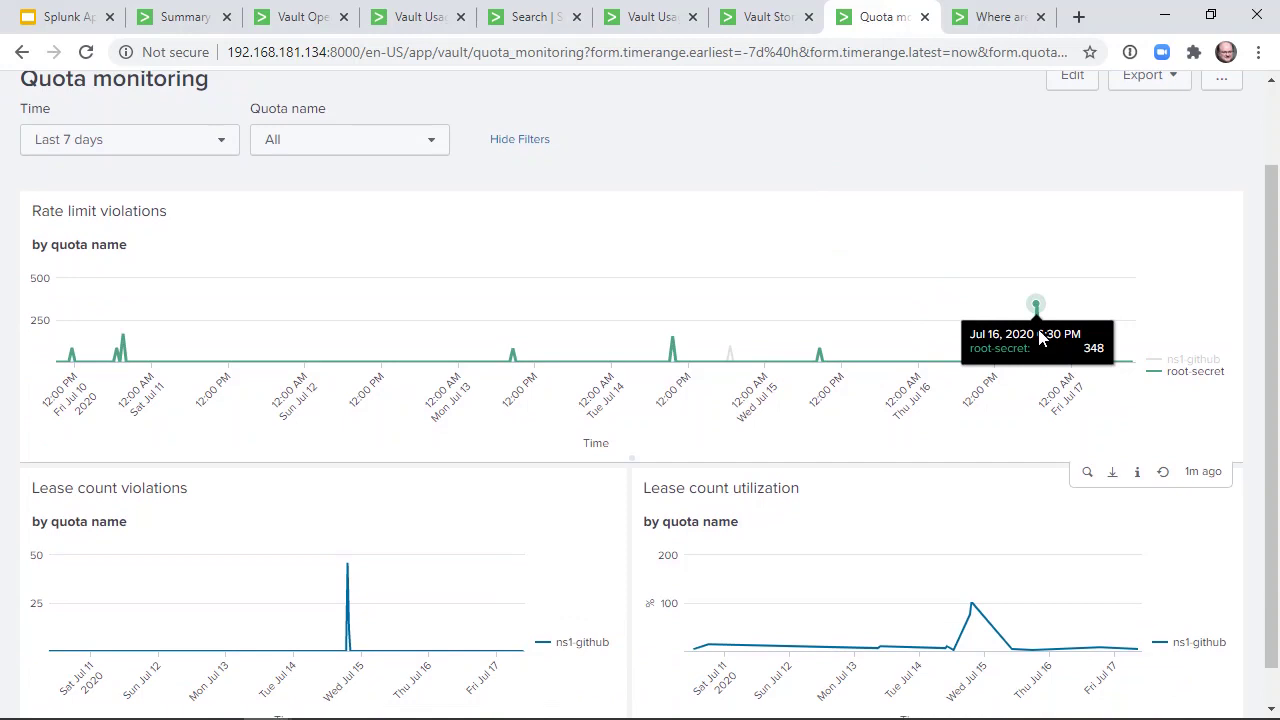
{"action": "scroll", "coordinate": [1040, 338], "scroll_direction": "down", "scroll_amount": 1}
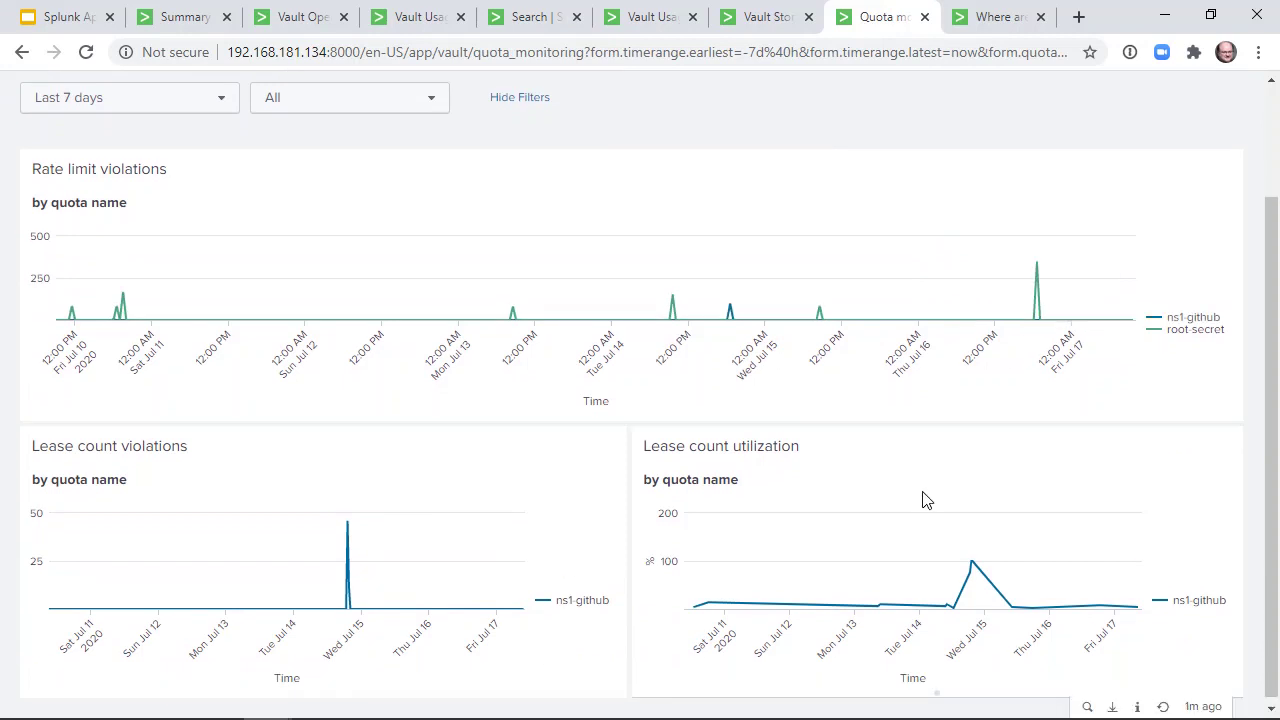
{"action": "mouse_move", "coordinate": [1007, 592]}
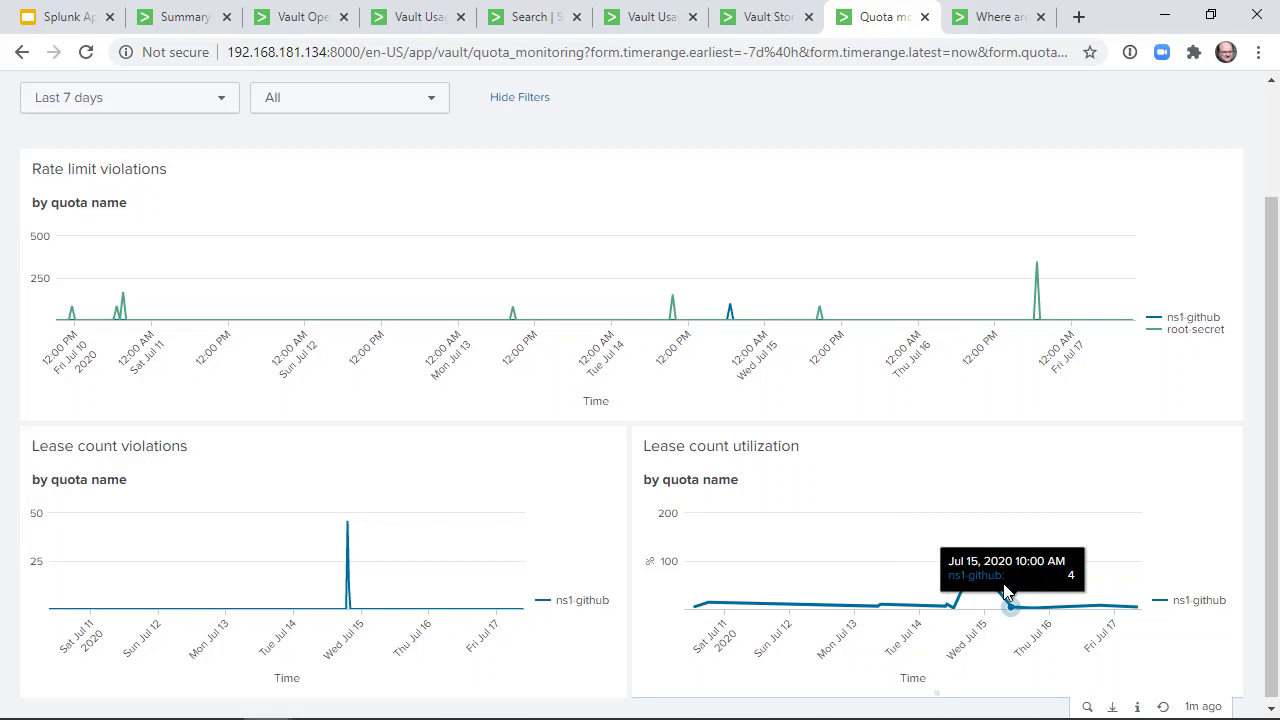
{"action": "left_click", "coordinate": [992, 20]}
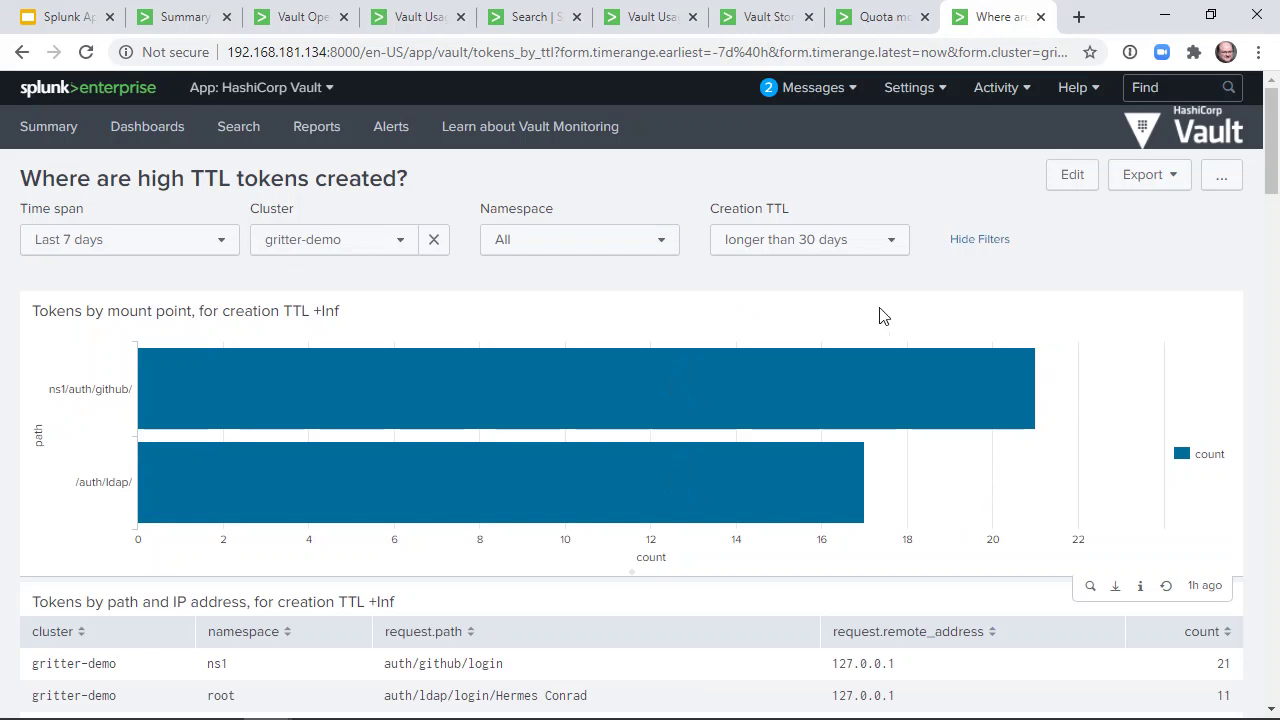
{"action": "left_click", "coordinate": [829, 258]}
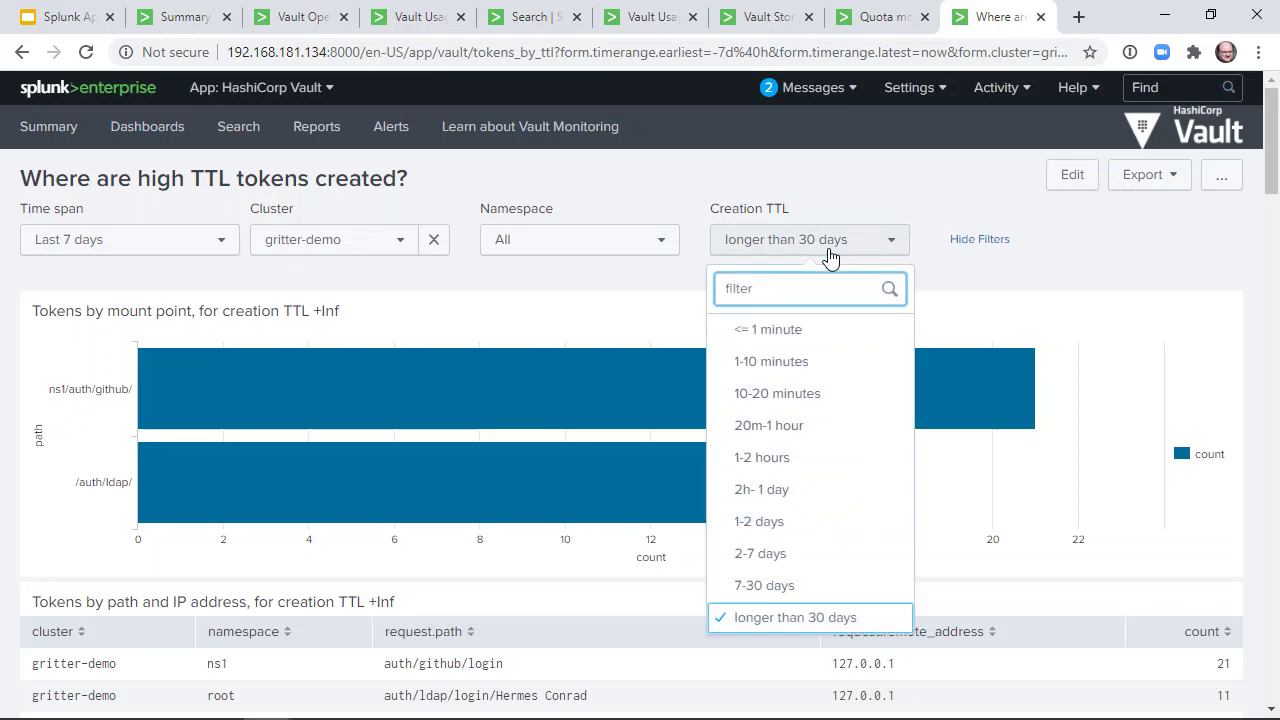
{"action": "left_click", "coordinate": [829, 258]}
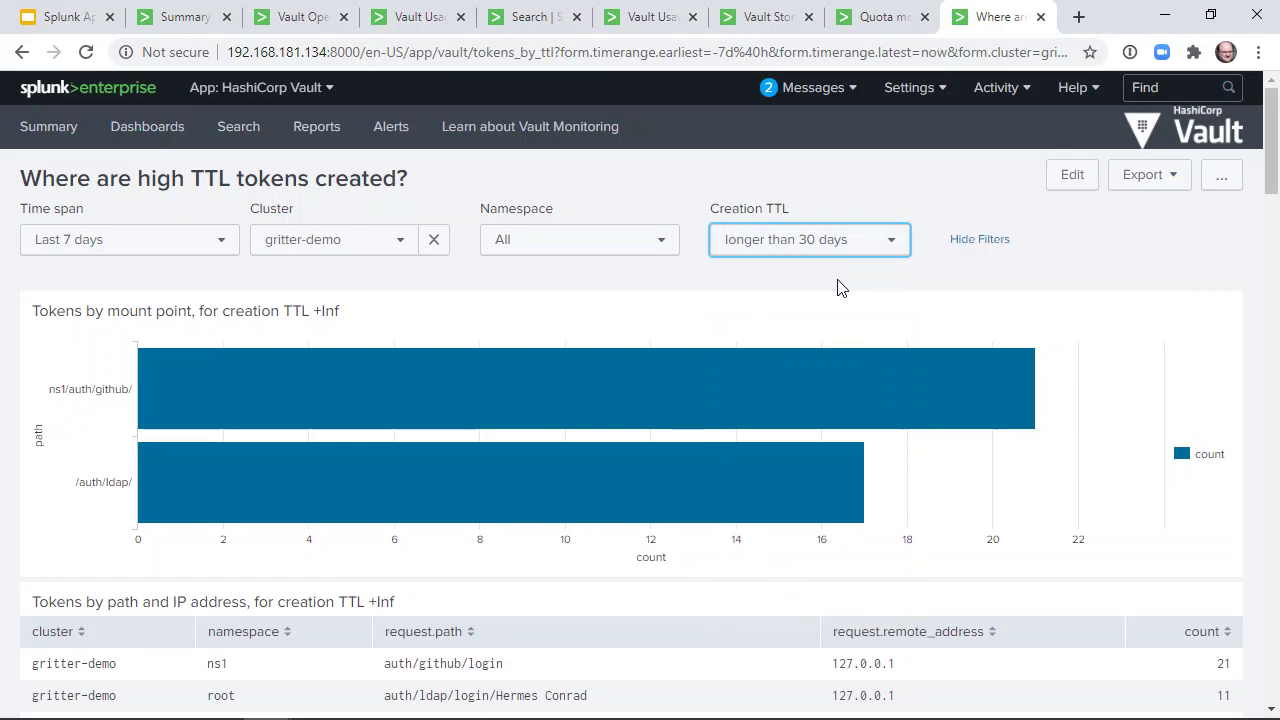
{"action": "scroll", "coordinate": [838, 288], "scroll_direction": "down", "scroll_amount": 1}
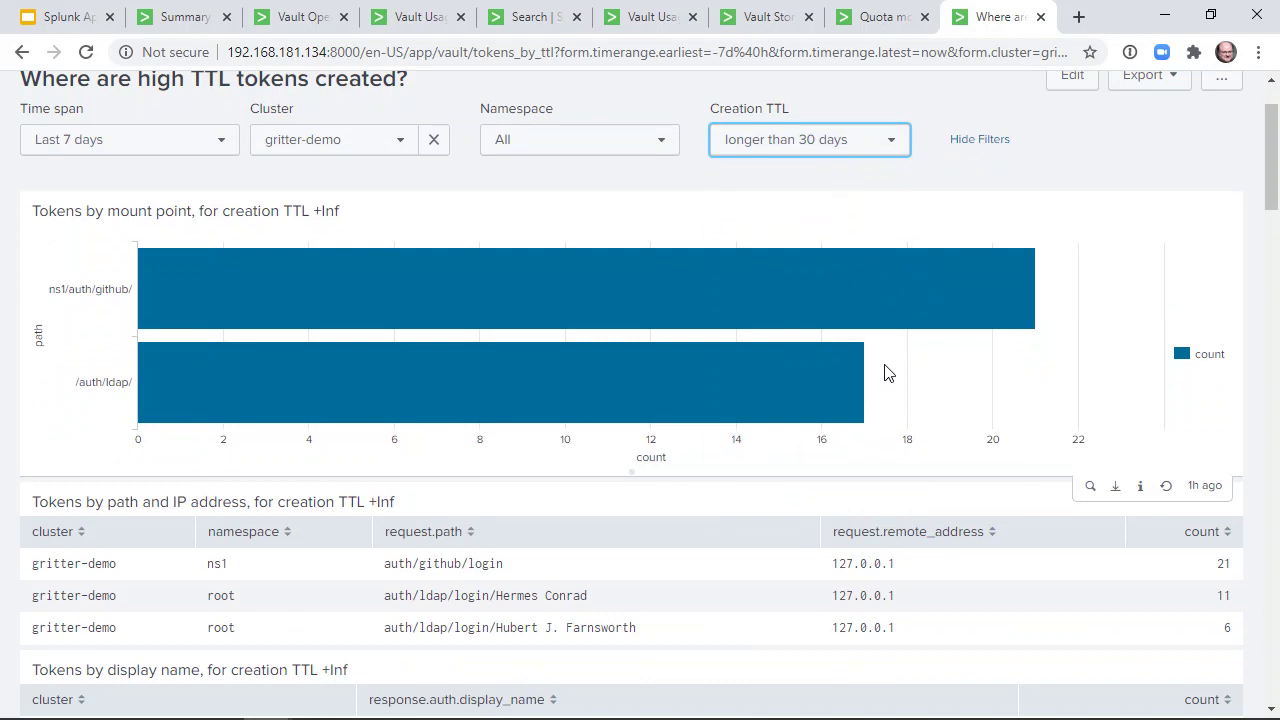
{"action": "mouse_move", "coordinate": [626, 362]}
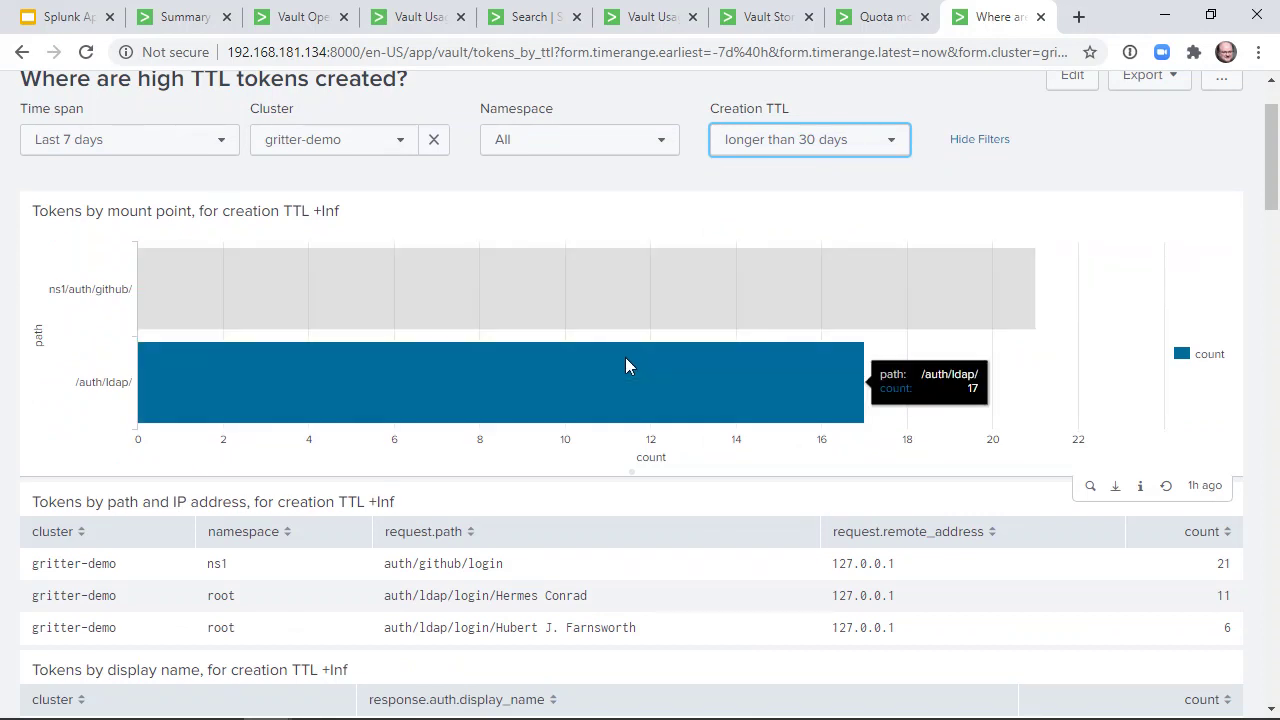
{"action": "scroll", "coordinate": [634, 357], "scroll_direction": "down", "scroll_amount": 1}
{"action": "scroll", "coordinate": [660, 345], "scroll_direction": "down", "scroll_amount": 1}
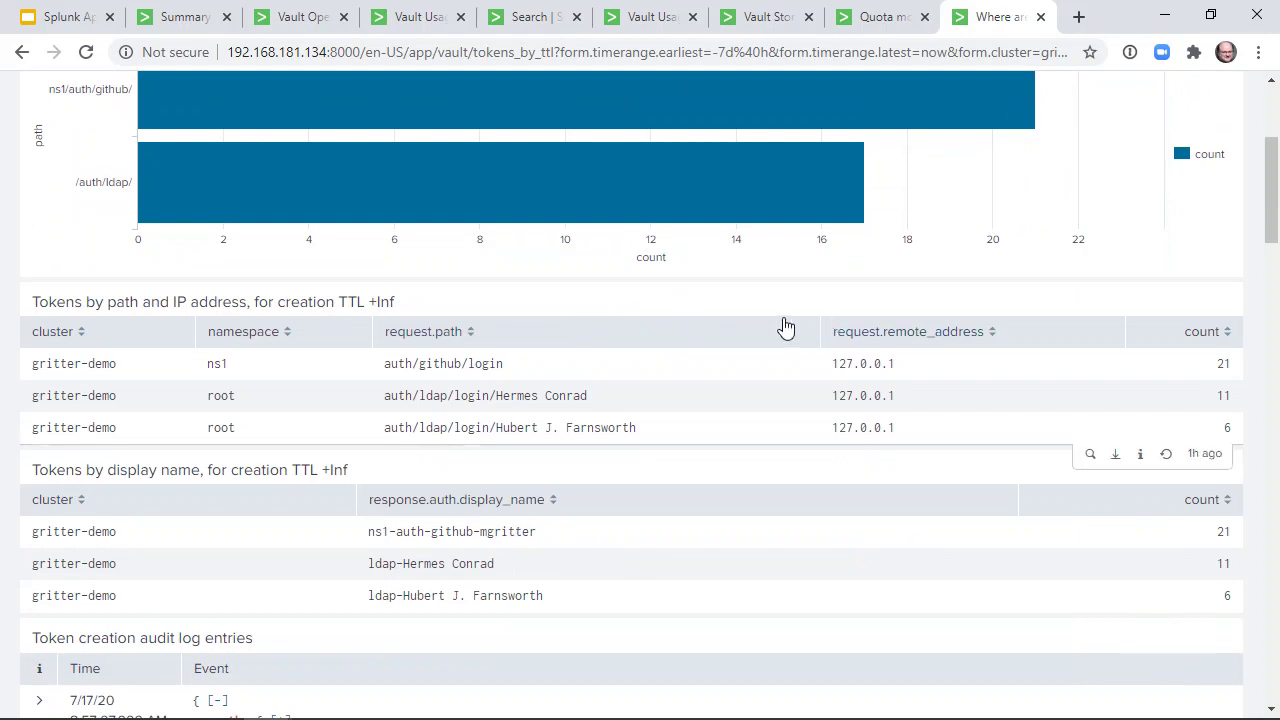
{"action": "scroll", "coordinate": [634, 340], "scroll_direction": "down", "scroll_amount": 1}
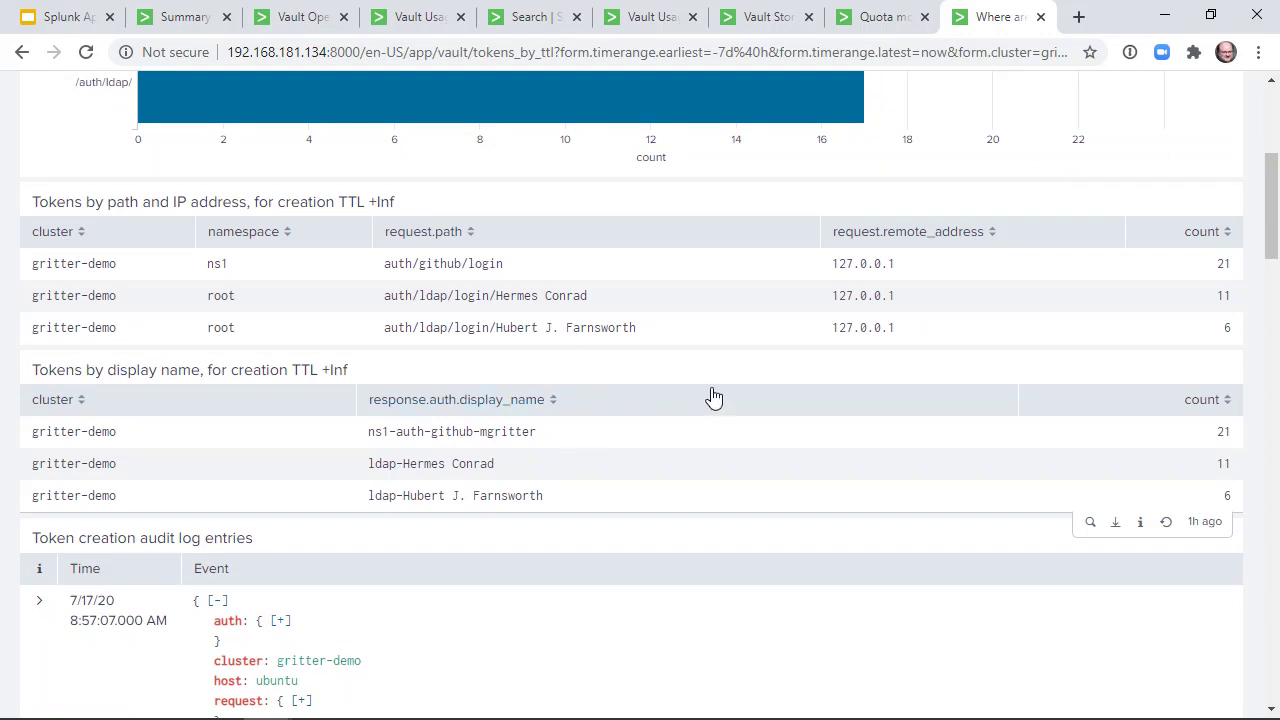
{"action": "scroll", "coordinate": [711, 397], "scroll_direction": "up", "scroll_amount": 4}
- Switch back to the Vault Summary dashboard showing the last 7 days across all clusters
{"action": "left_click", "coordinate": [183, 14]}
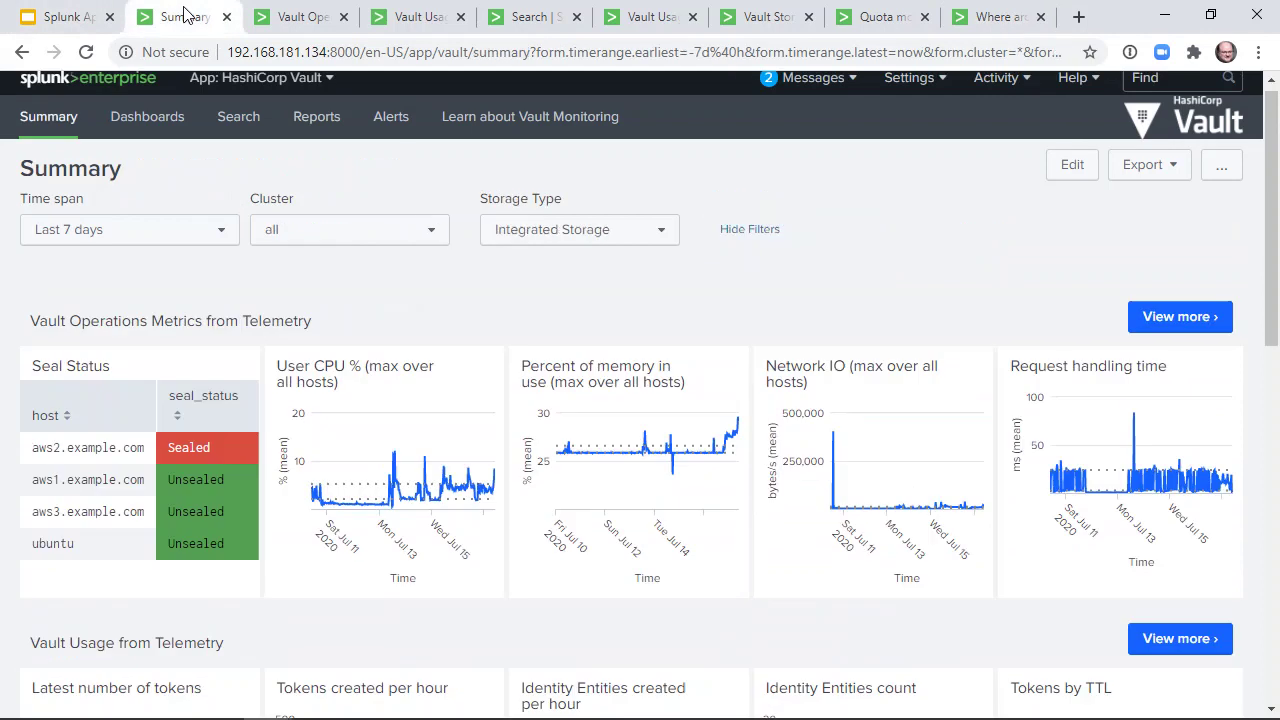